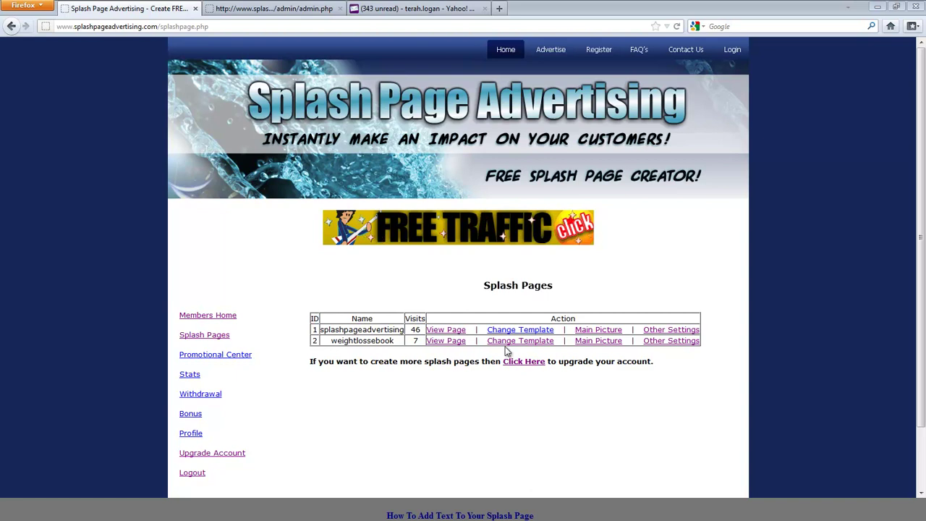
- Preview the weightlossbook splash page, close the preview, and open that page's other settings
click(461, 346)
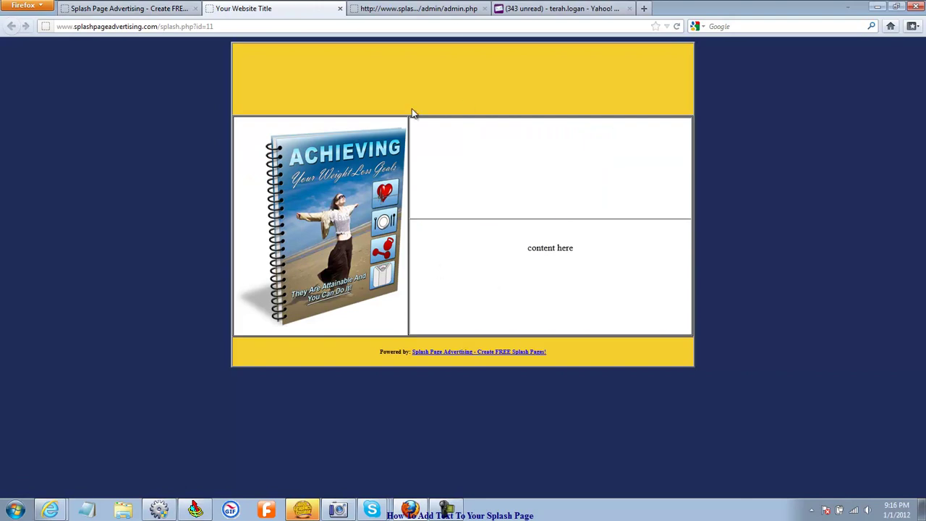
click(340, 9)
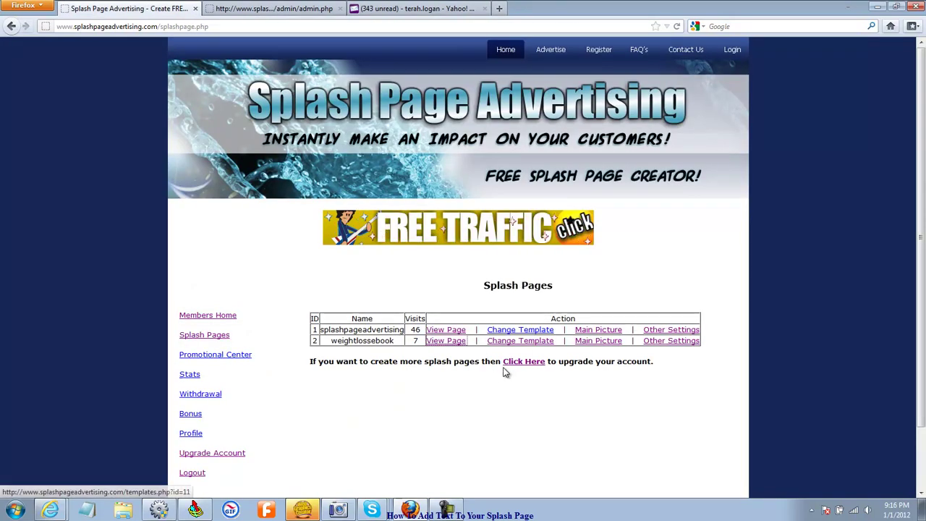
click(673, 344)
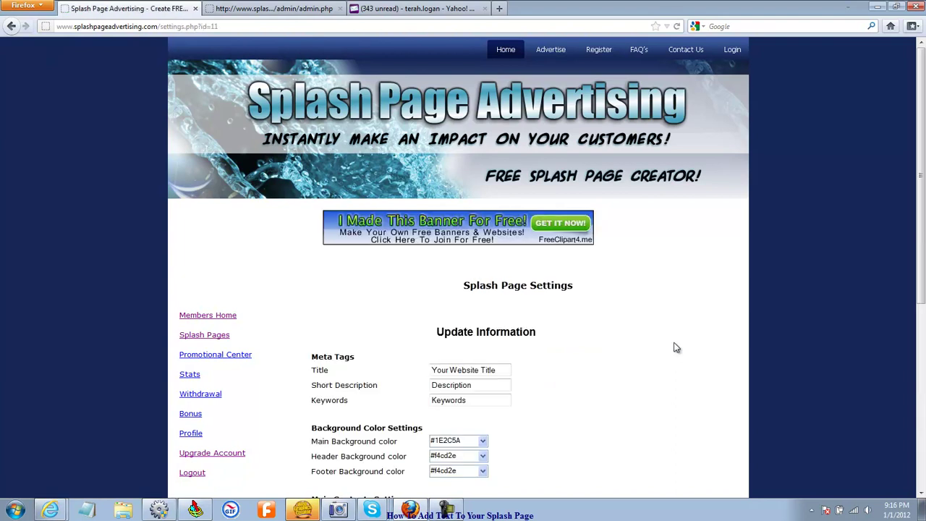
drag(917, 193, 920, 304)
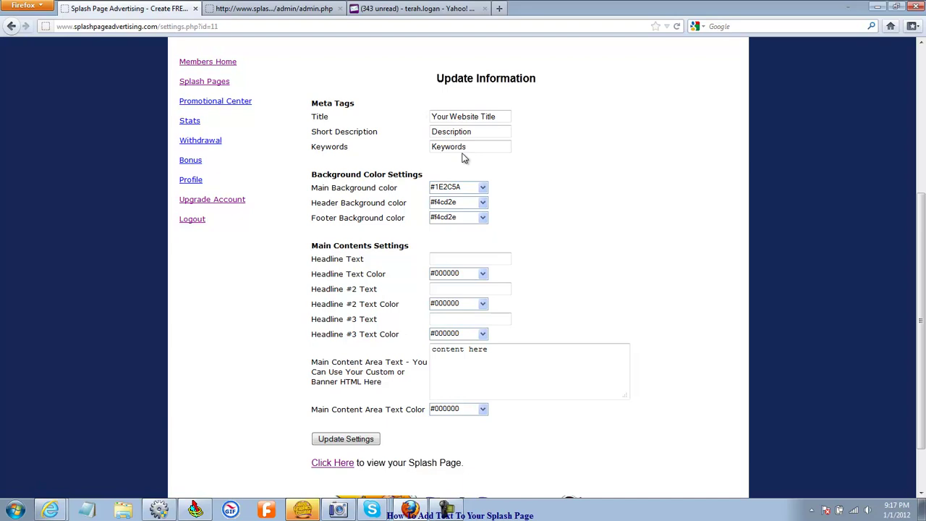
click(496, 376)
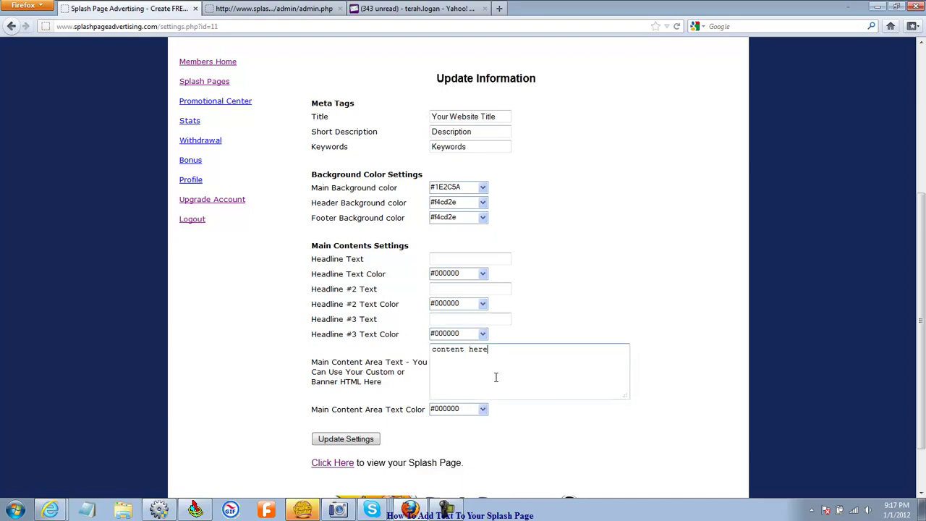
drag(496, 376, 420, 345)
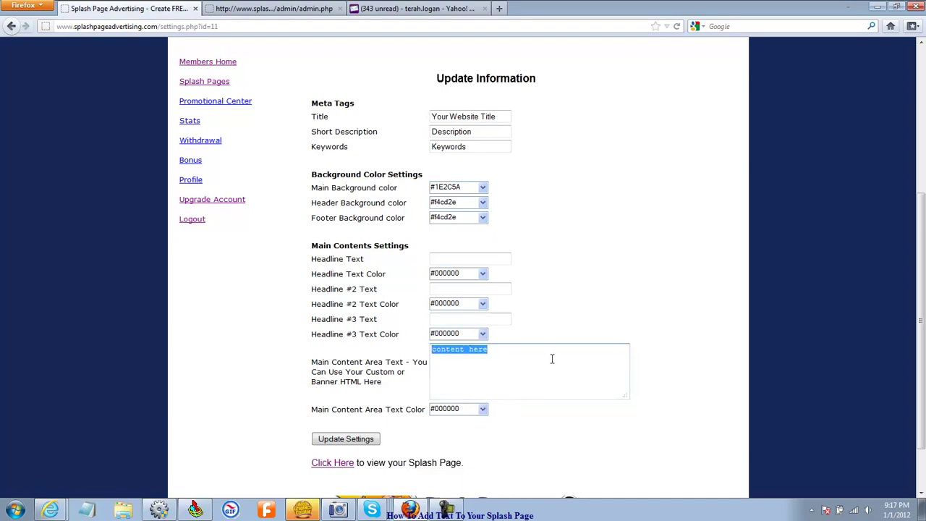
click(682, 291)
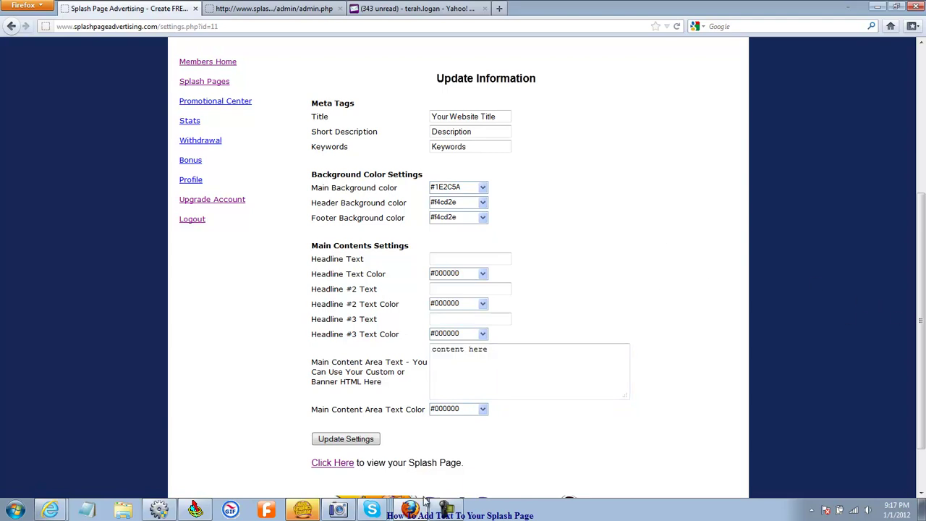
- Replace the meta title placeholder with "Acheive Your Weightloss Goals"
drag(507, 116, 376, 291)
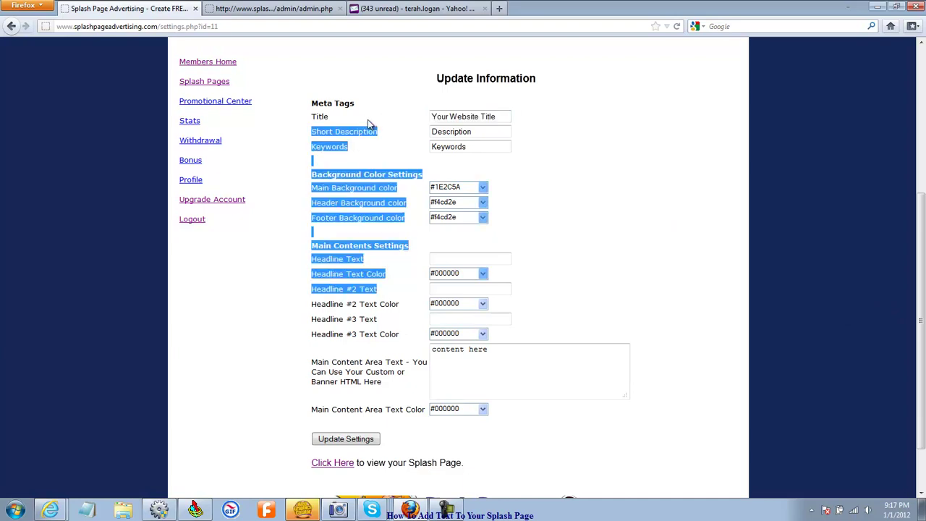
drag(506, 116, 402, 127)
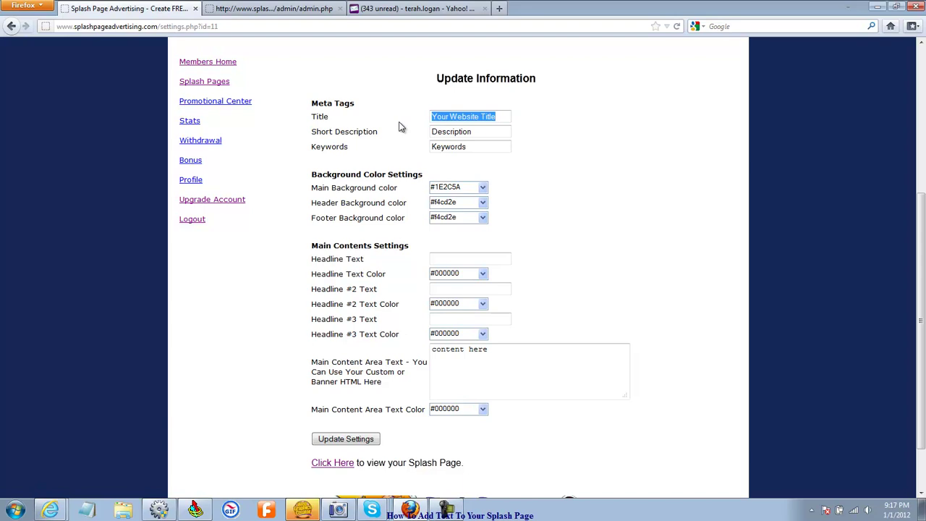
text(w)
key(BackSpace)
text(Acheive Your Weigh)
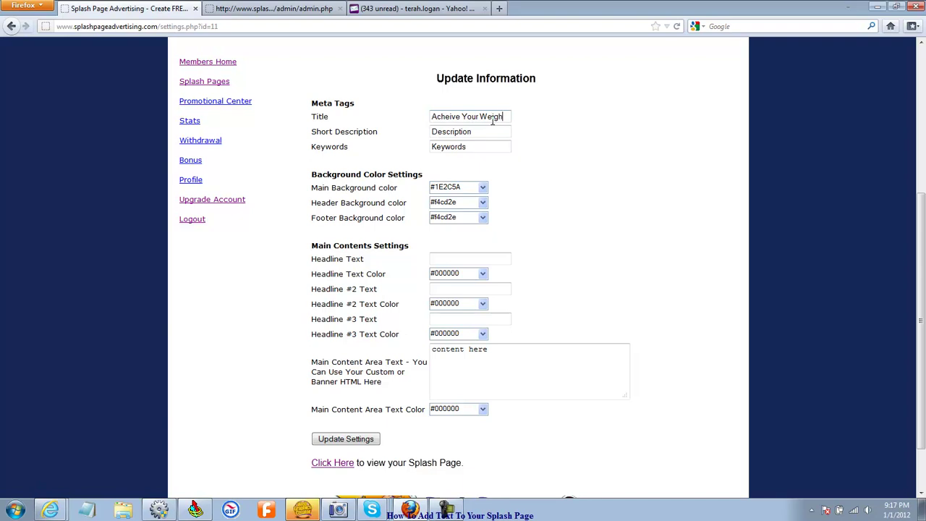
text(tloss g)
text(oals)
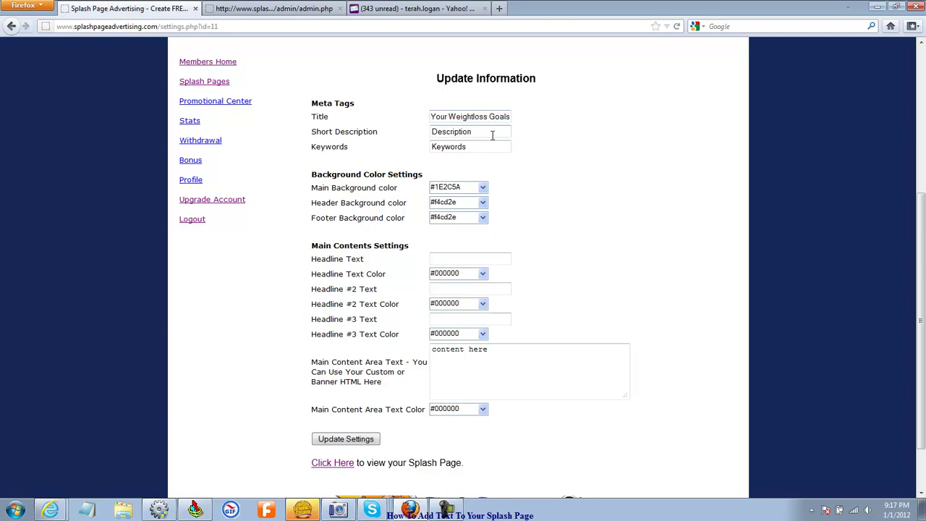
- Fill the short description with the previously used entry "How To Acheive Your Weight Loss Goals!"
key(Tab)
text(Weigh)
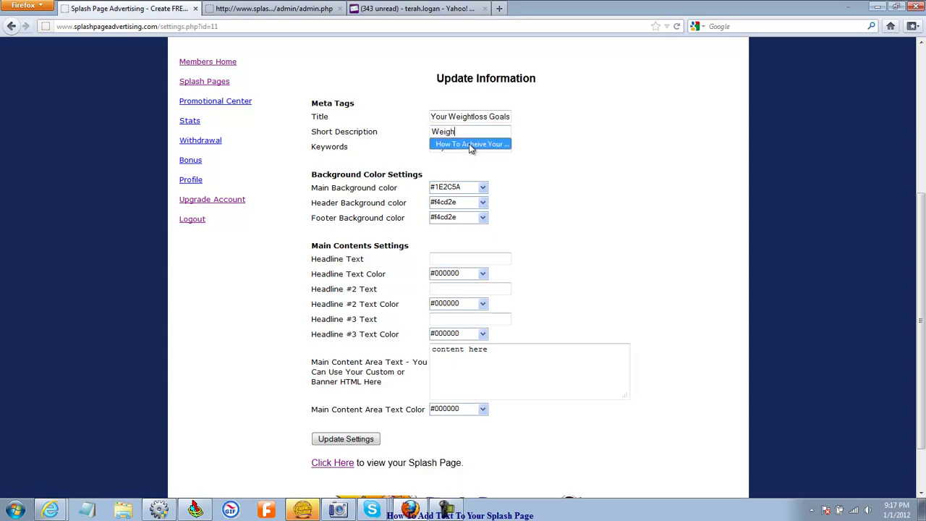
click(470, 143)
- Replace the keywords placeholder with the saved entry "weight, loss, health, fitness, diet, exercise"
key(Tab)
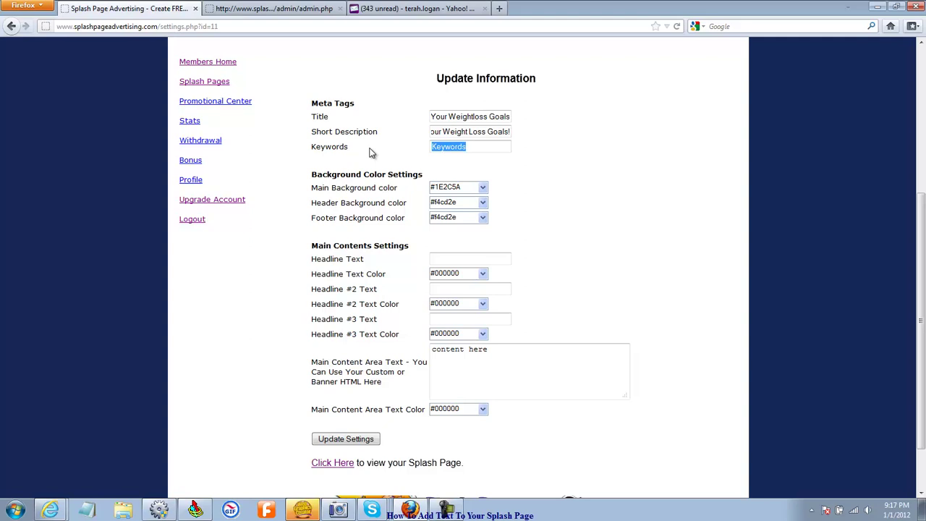
key(BackSpace)
click(486, 148)
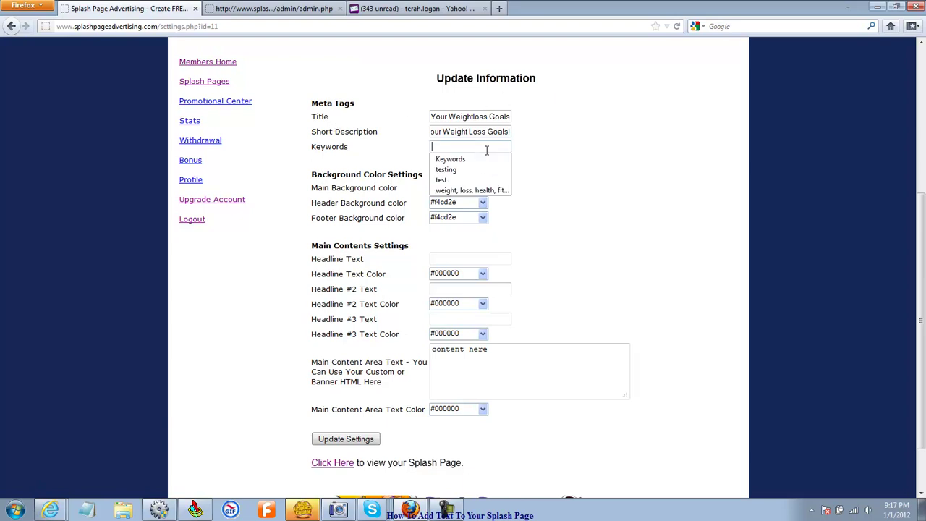
click(488, 190)
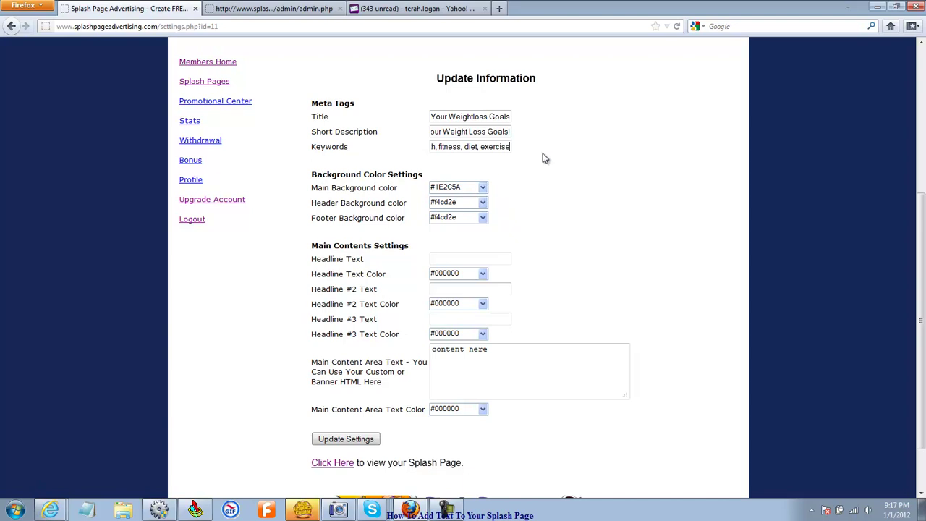
triple_click(466, 146)
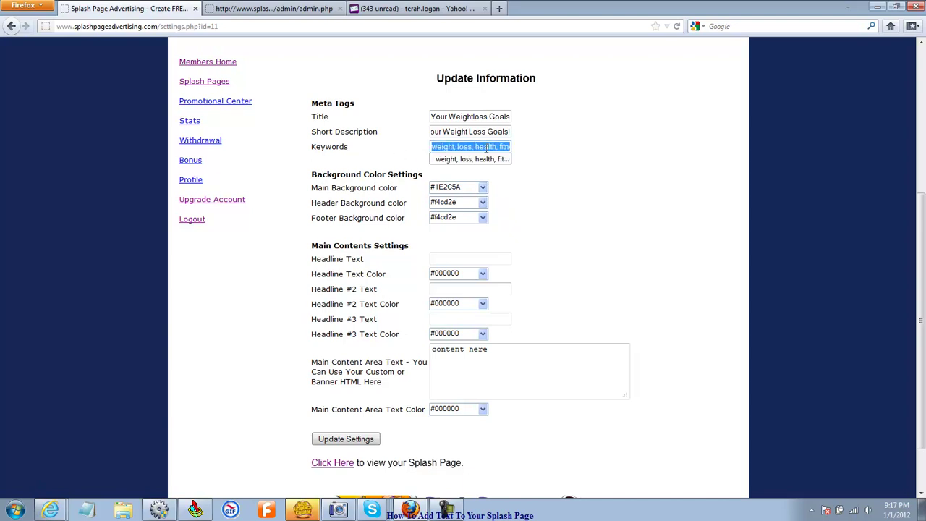
click(545, 151)
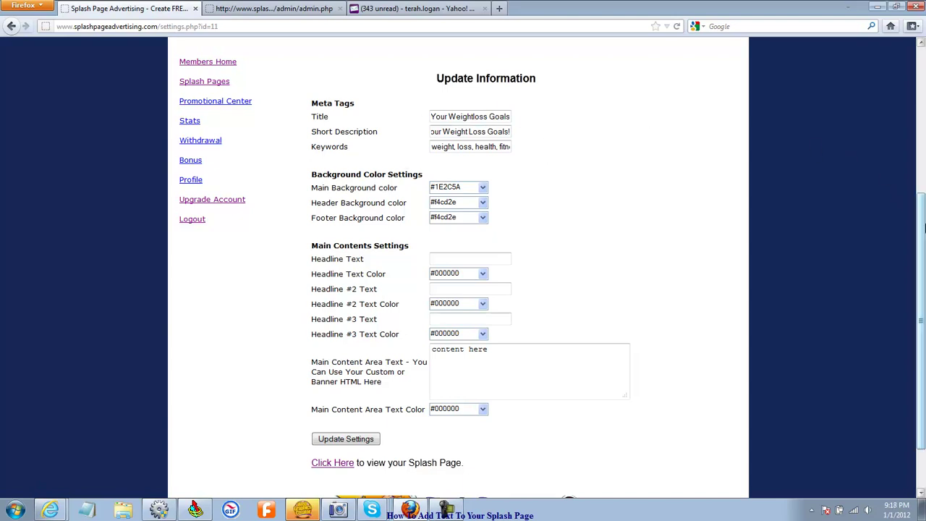
- Set the main background color to #99CCFF and both the header and footer background colors to #3300FF
scroll(919, 210, down, 1)
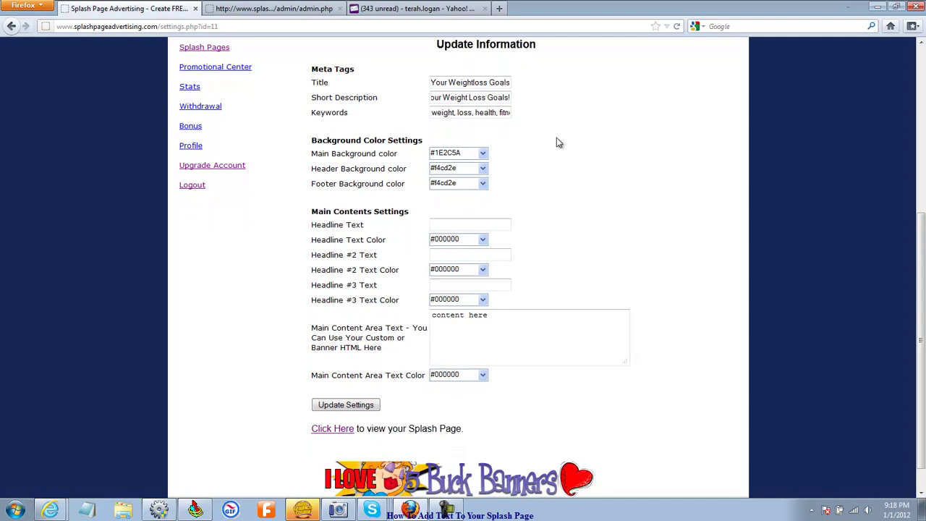
click(482, 154)
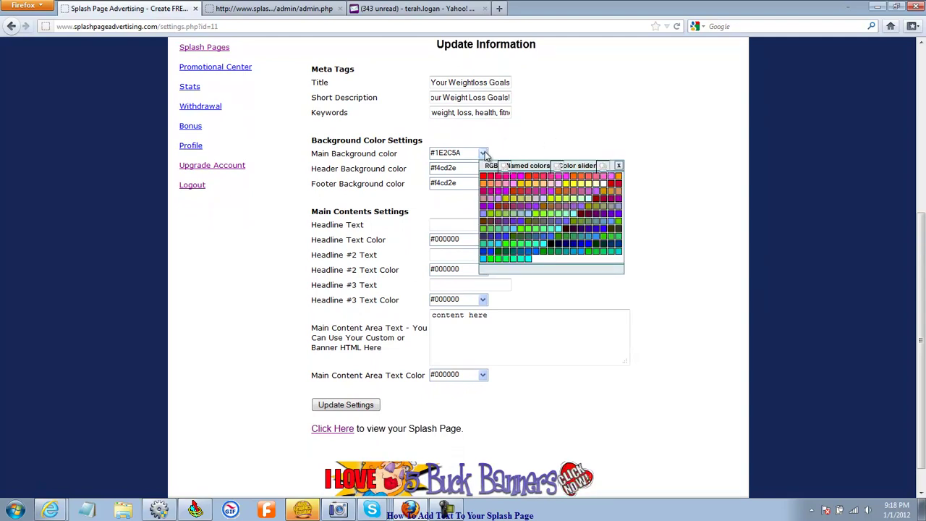
click(526, 217)
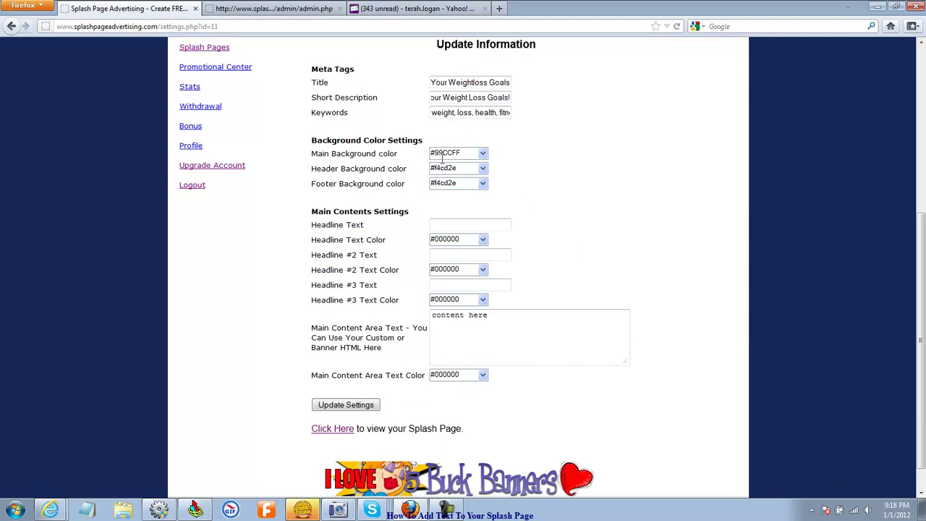
click(483, 169)
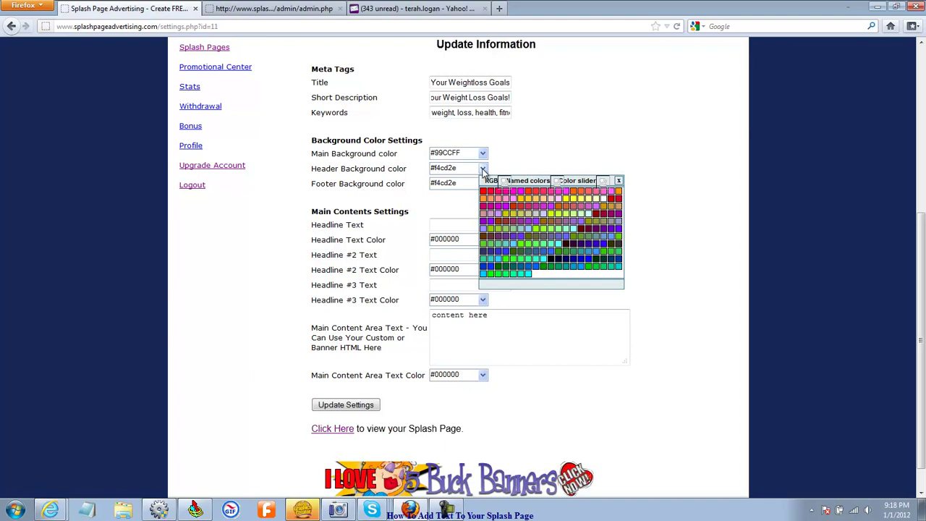
click(606, 249)
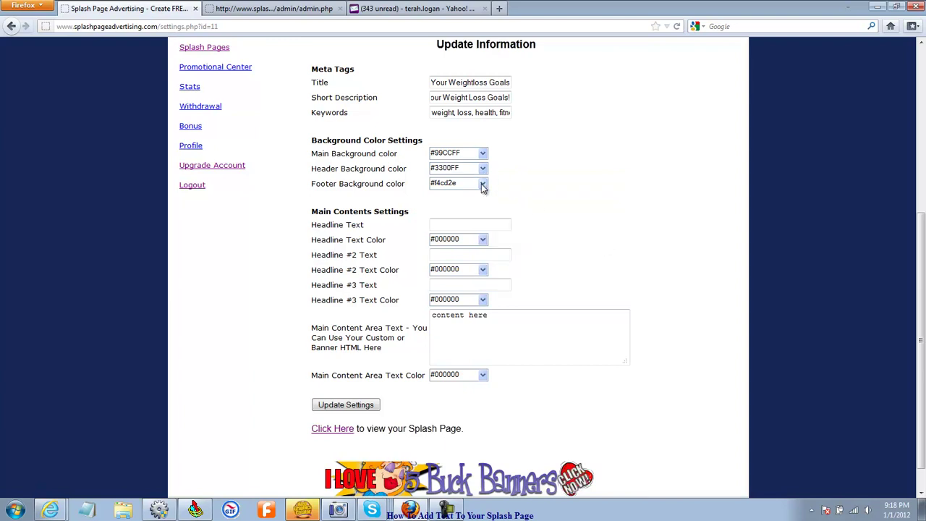
click(483, 184)
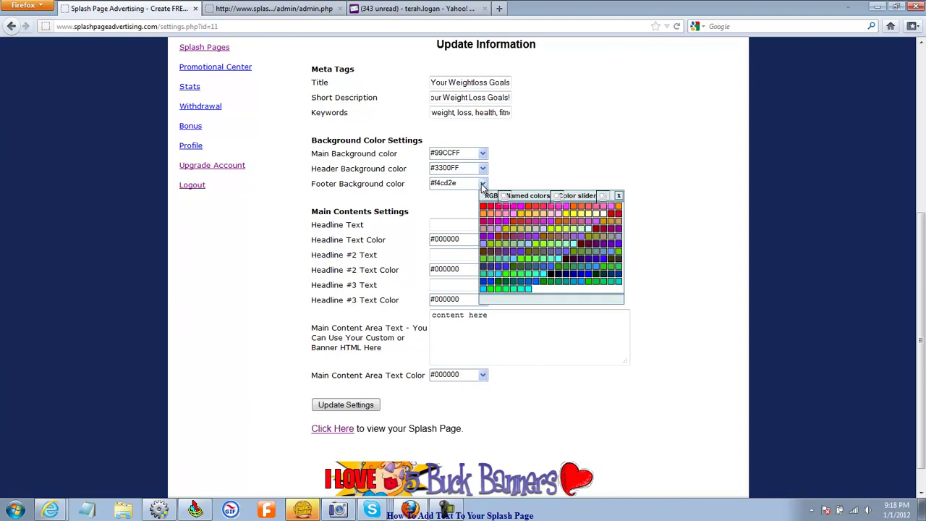
click(606, 266)
- Enter the headline text "Acheive Your Weight Loss Goals Today! Download This Ebook For Only $1 - Limited Time Offer!"
click(439, 229)
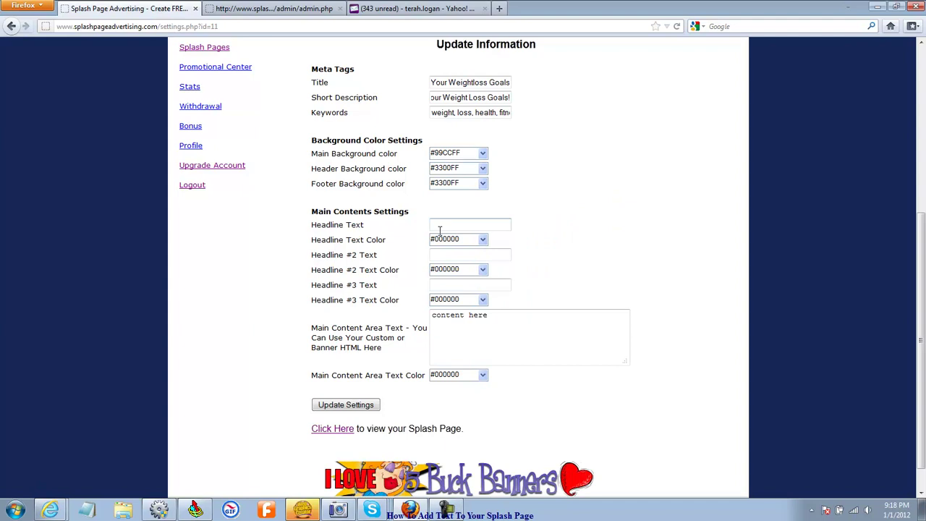
text(Ache)
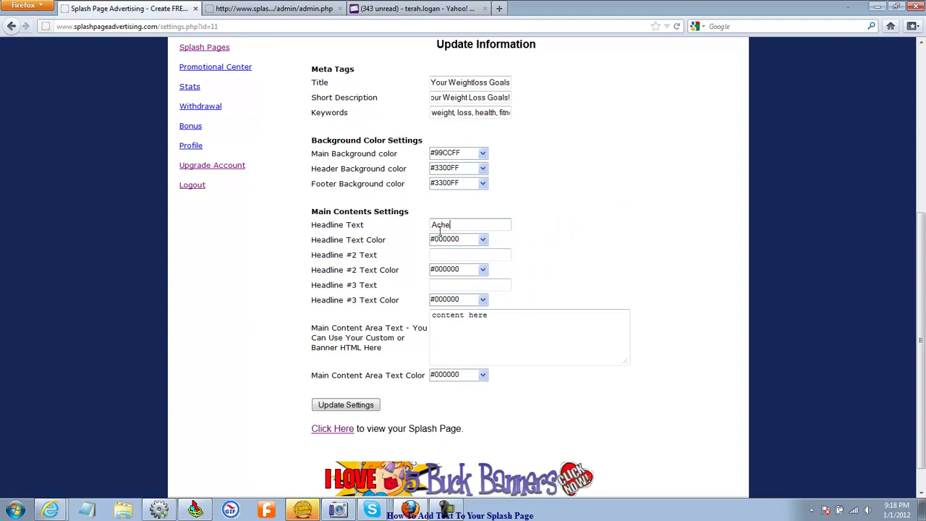
text(ive Your We)
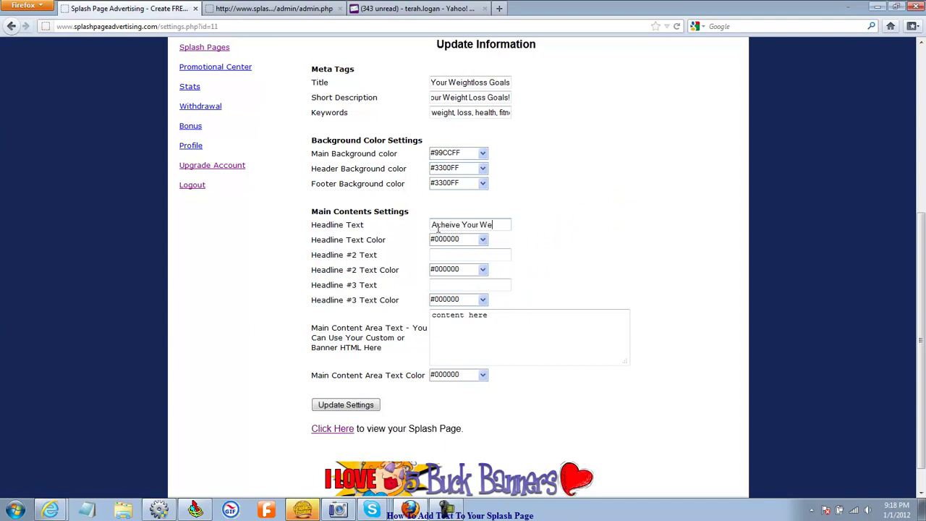
text(ight Loss)
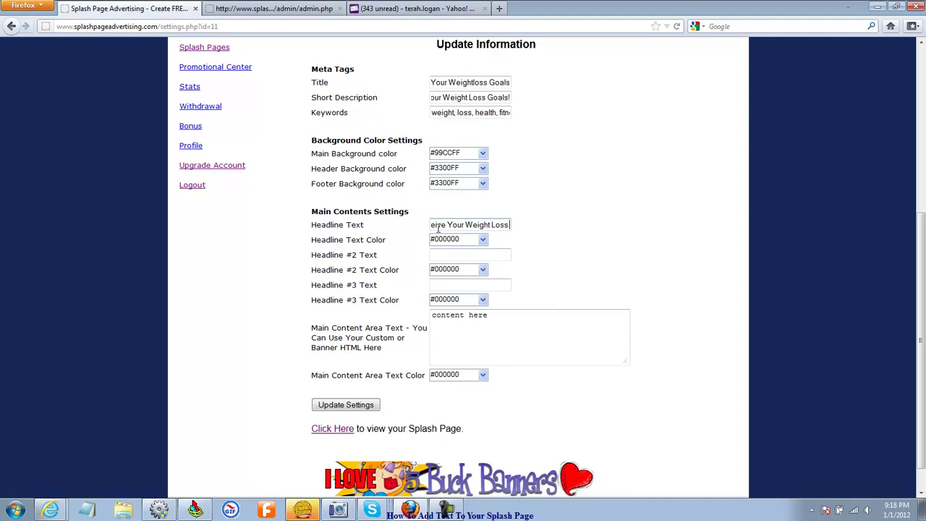
text( Goals toda)
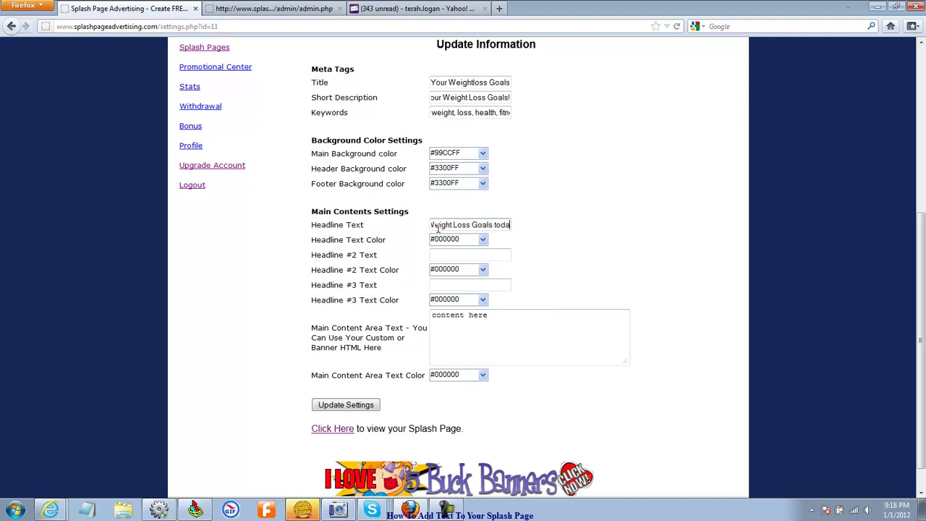
text(oday)
text(! Do)
text(w)
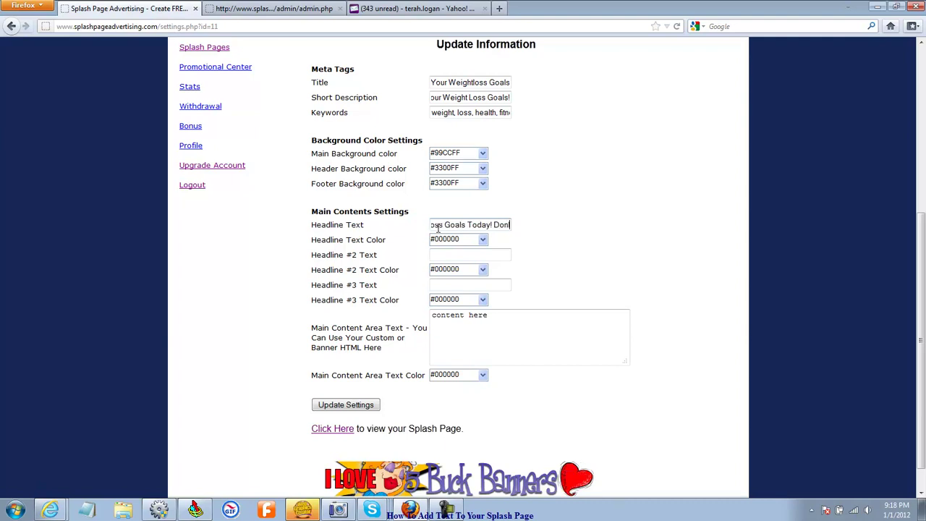
text(nload Th)
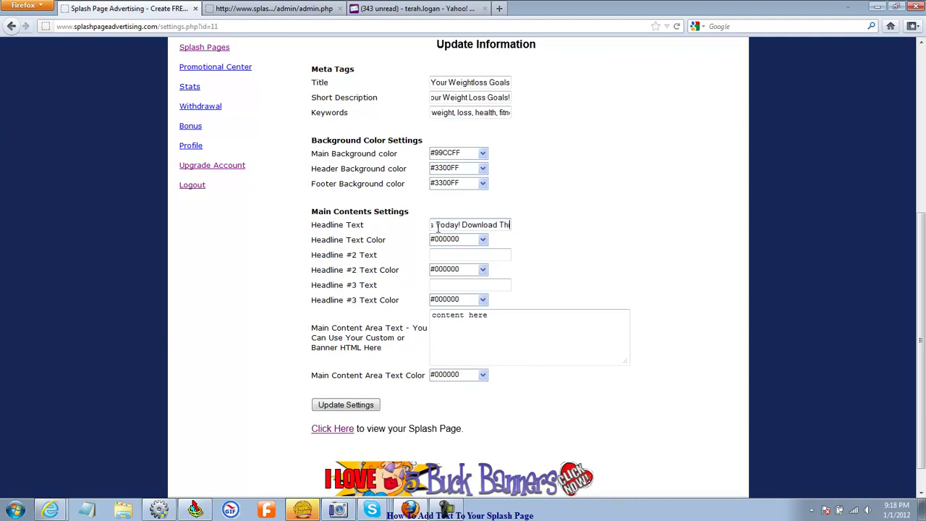
text(is Ebook For Only)
key(ctrl+Left)
key(ctrl+Left)
key(ctrl+Left)
key(ctrl+Left)
key(ctrl+Left)
key(ctrl+Left)
key(ctrl+Left)
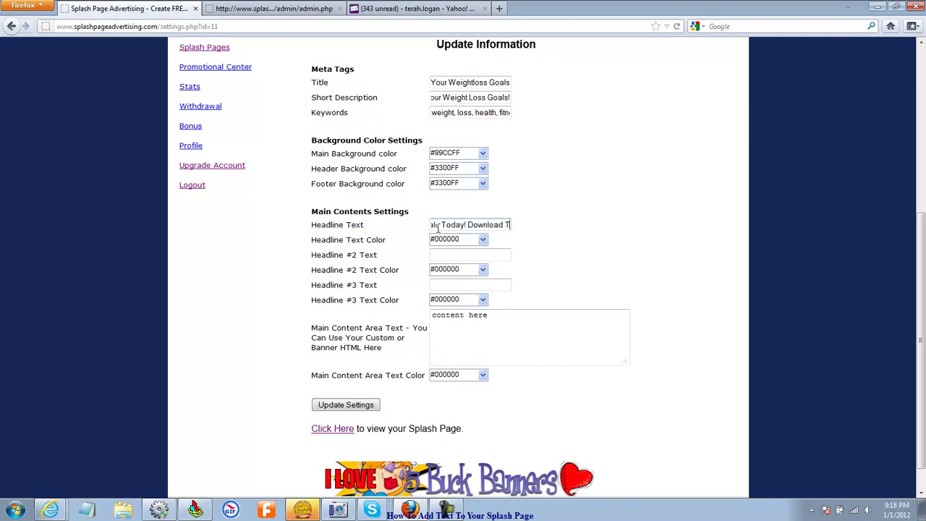
key(Right)
key(Right)
key(Right)
key(Right)
key(Right)
key(Right)
key(Right)
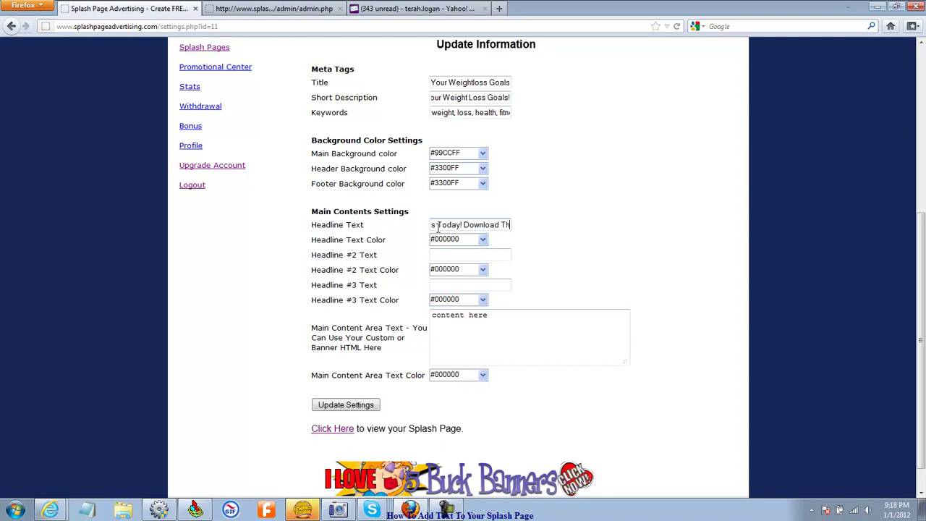
key(Right)
key(Right)
key(Right)
key(Right)
key(Right)
key(Right)
key(Right)
key(Right)
key(Right)
key(Right)
key(Right)
text($1)
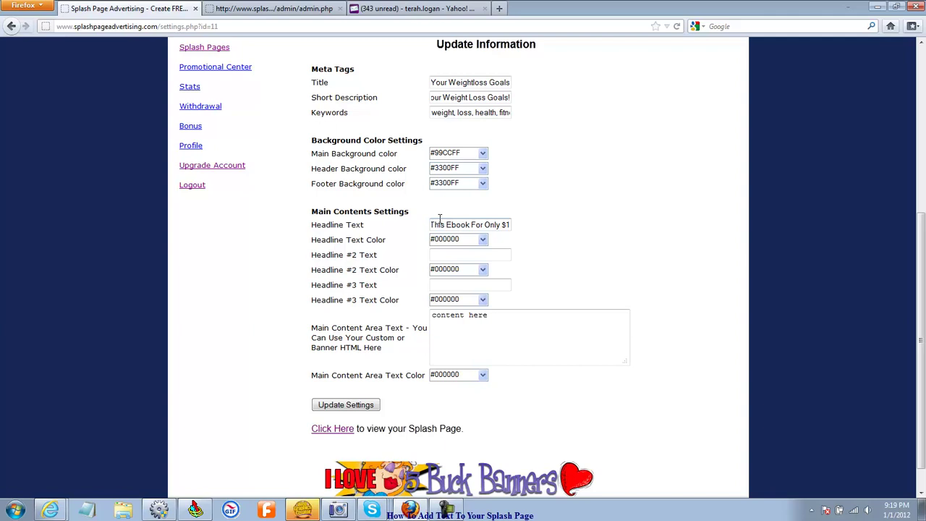
text( - Limited Tim)
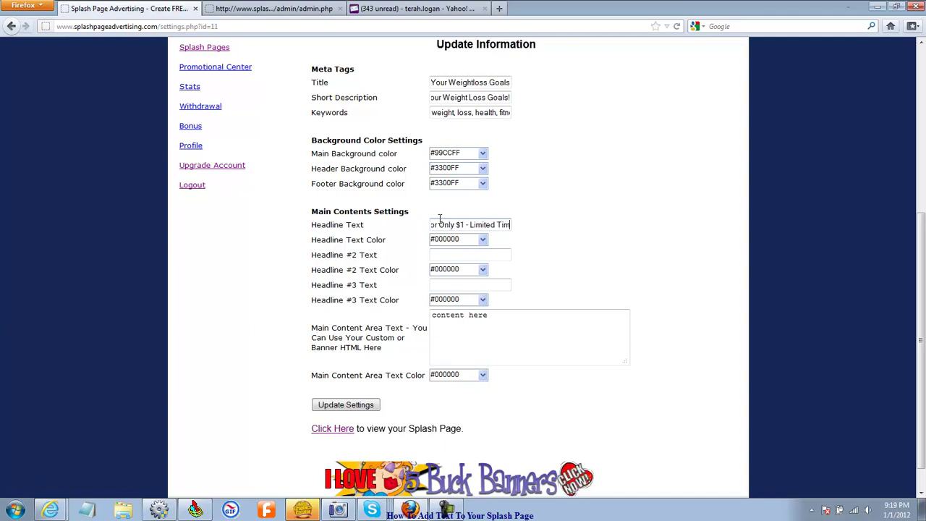
text(e Offer!)
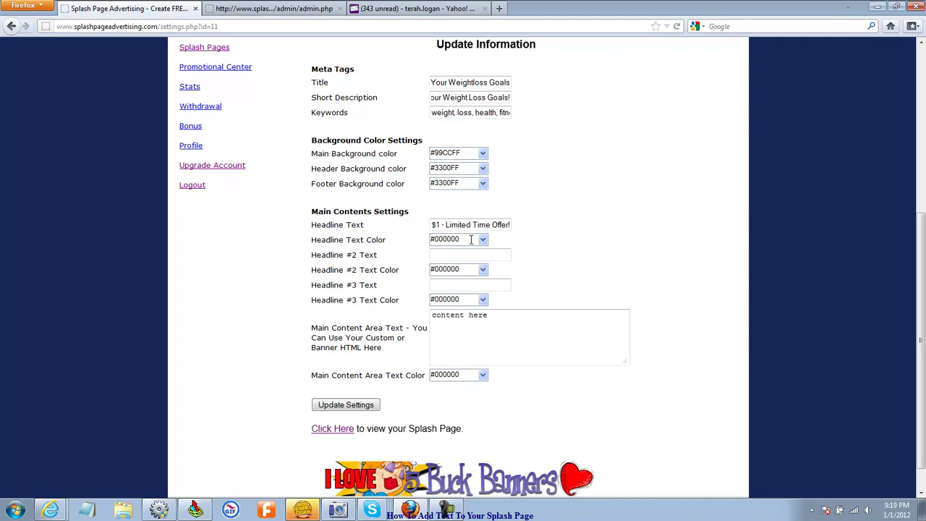
- Enter the Headline #2 text "Acheive Your Weight Loss Goals! Feel Good! Feel Healthy - Get Your Energy Back!"
click(475, 253)
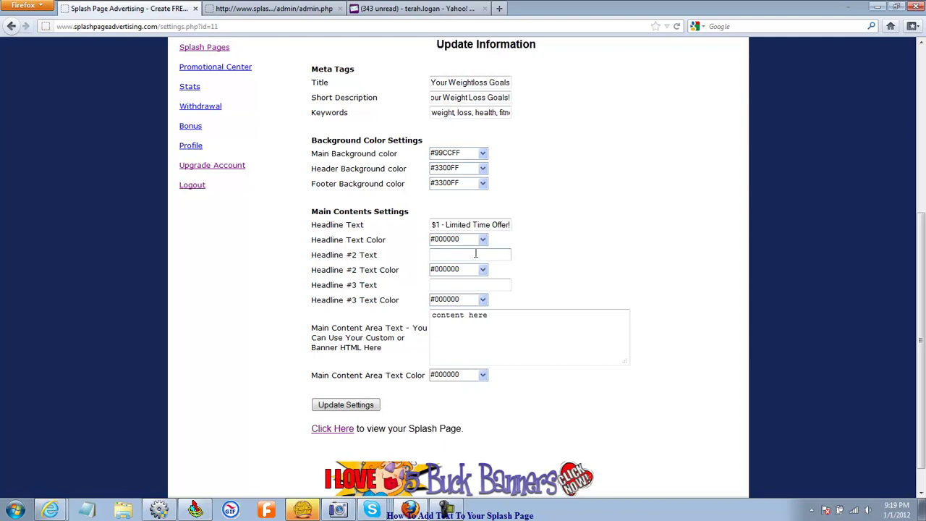
text(Acheive Your WEa)
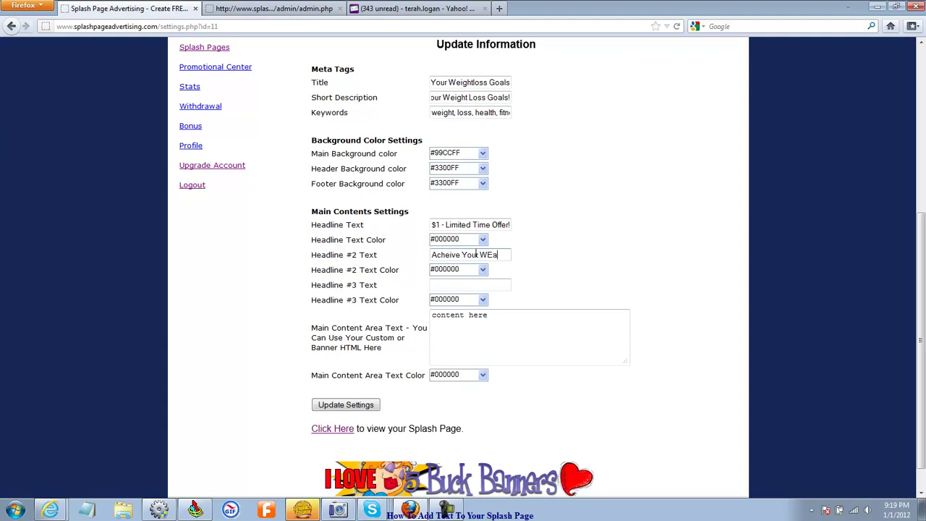
text(ght)
key(BackSpace)
key(BackSpace)
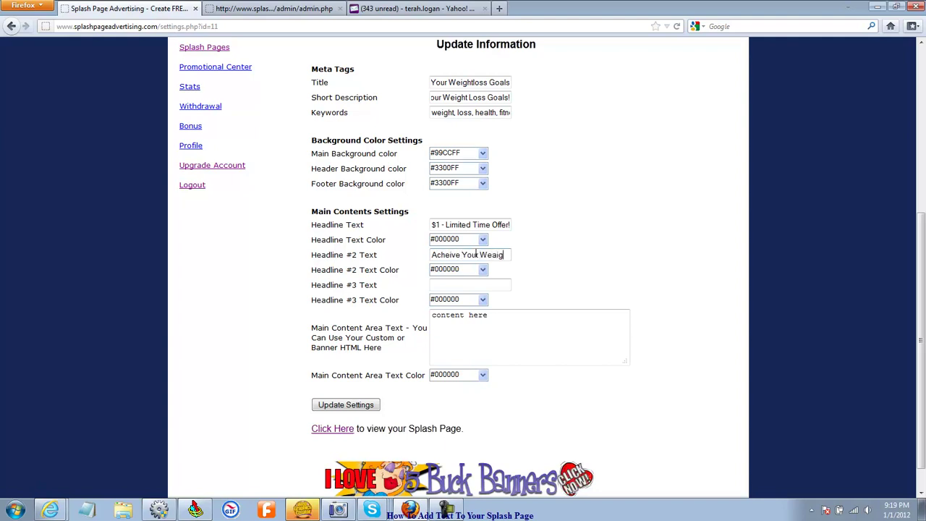
text(ht Loss)
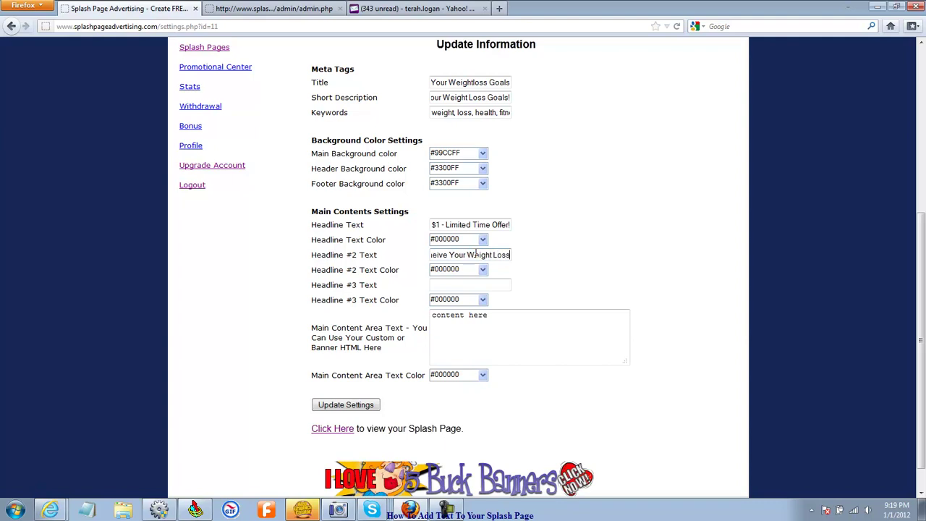
text( Goals!)
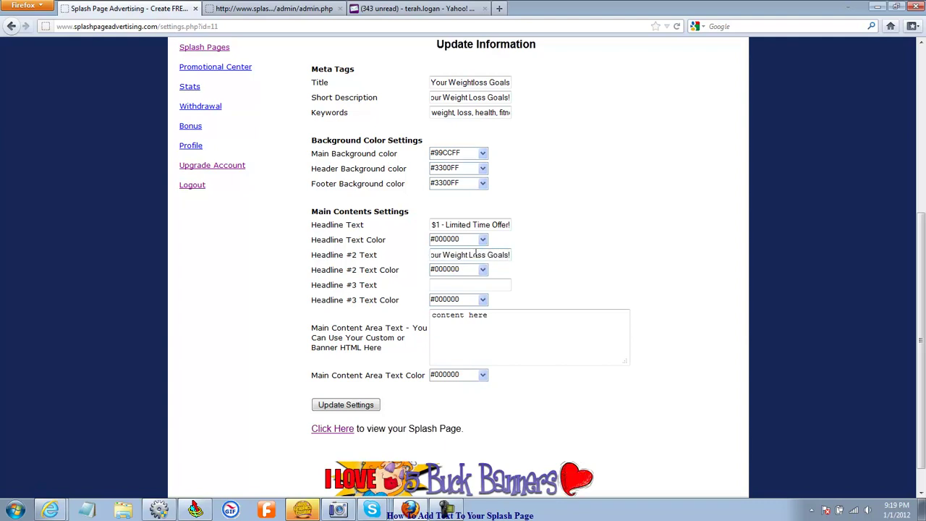
text( Feel Good!)
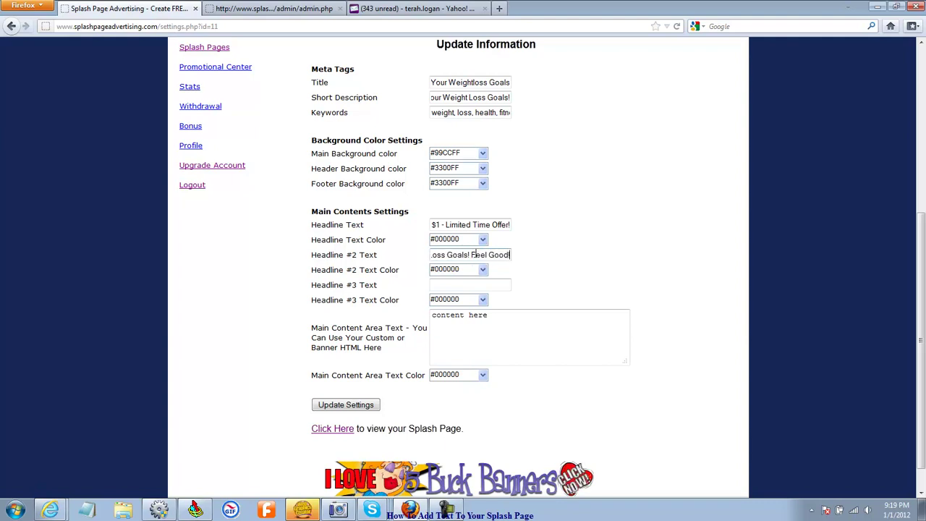
text( Feel heal)
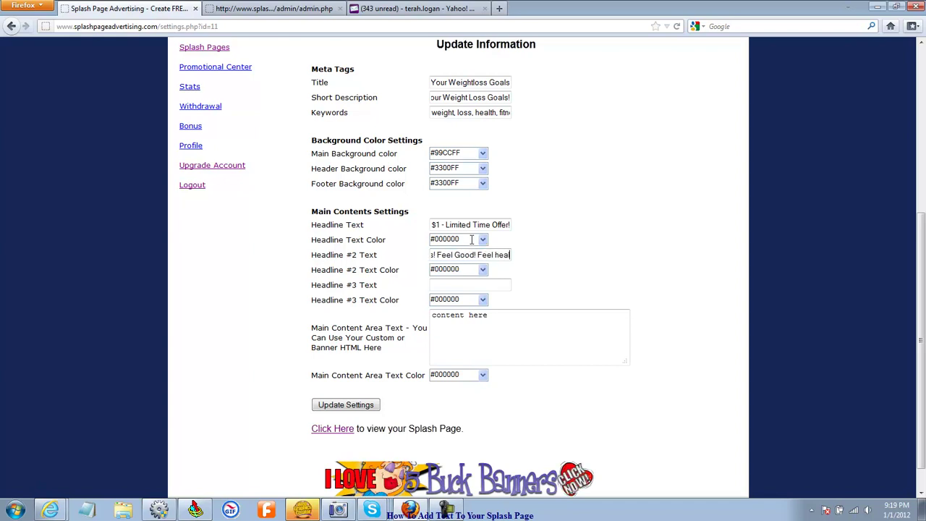
key(BackSpace)
text(ealthy -)
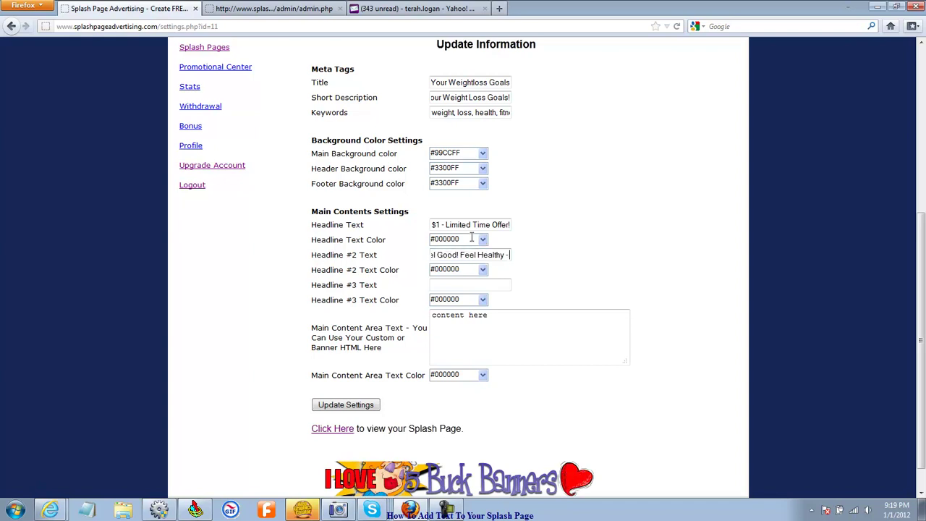
text( get yo)
key(BackSpace)
key(BackSpace)
text(Get Y)
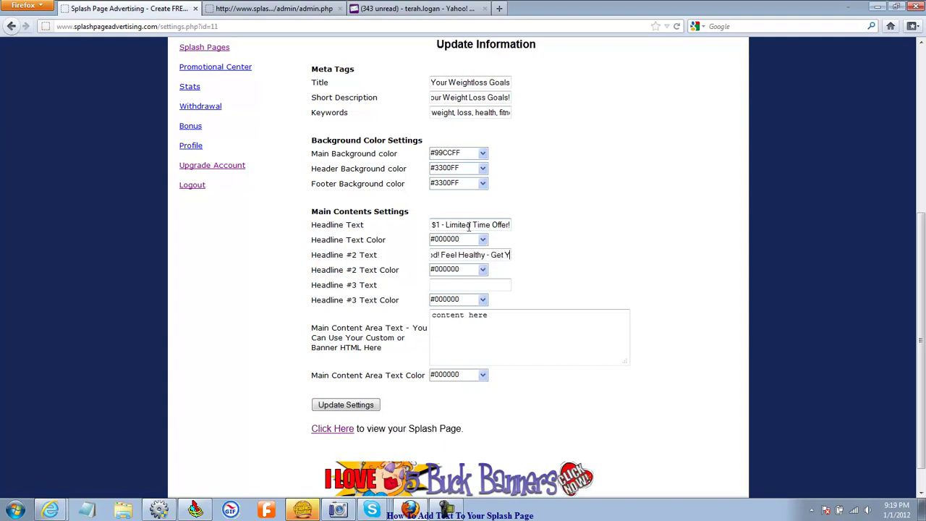
text(our Energy)
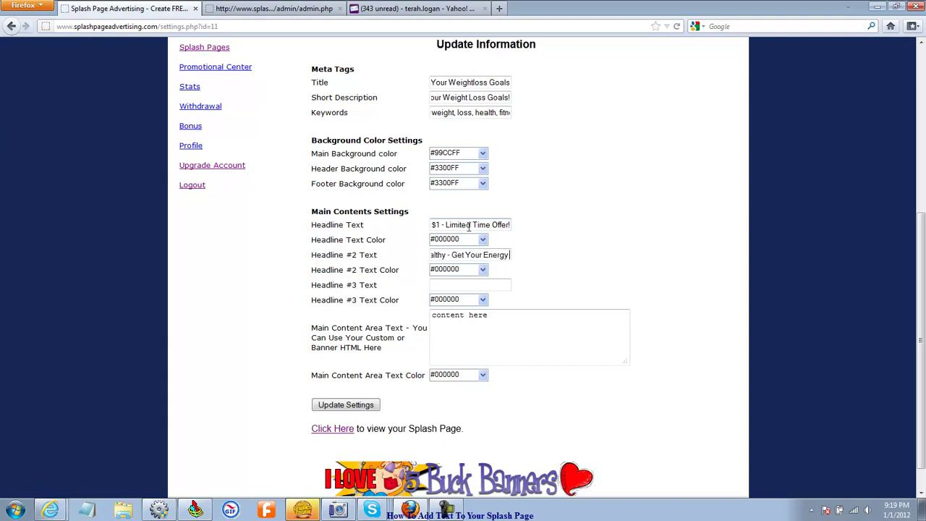
text( Back!)
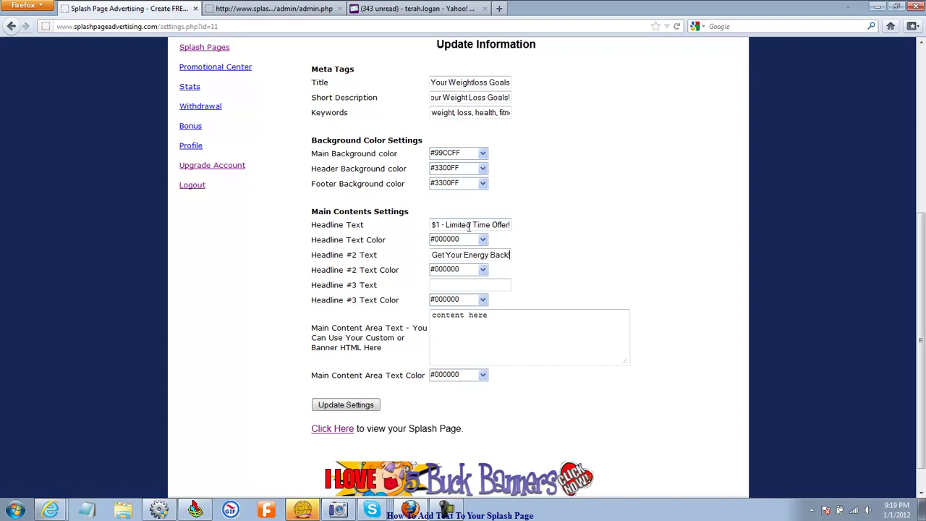
- Enter "Click The Banner NOW!" as the Headline #3 text
click(499, 286)
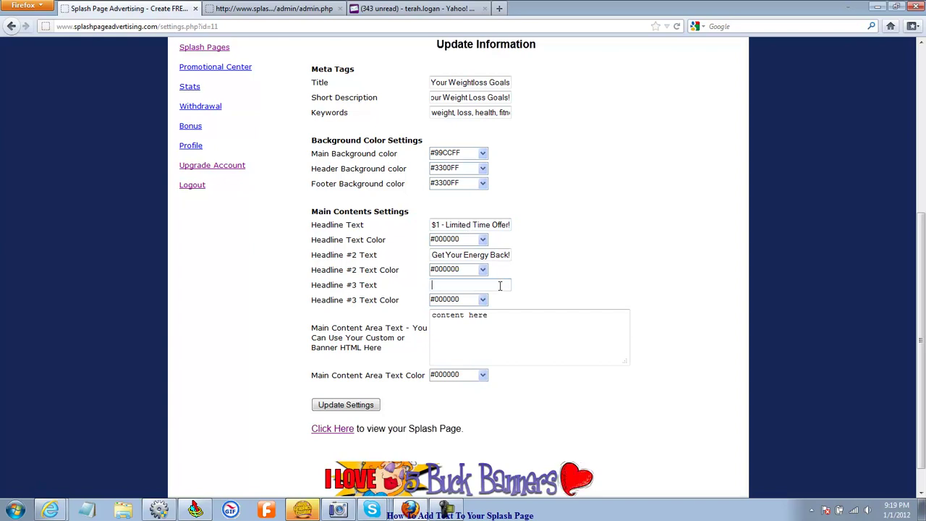
text(Click The Bann)
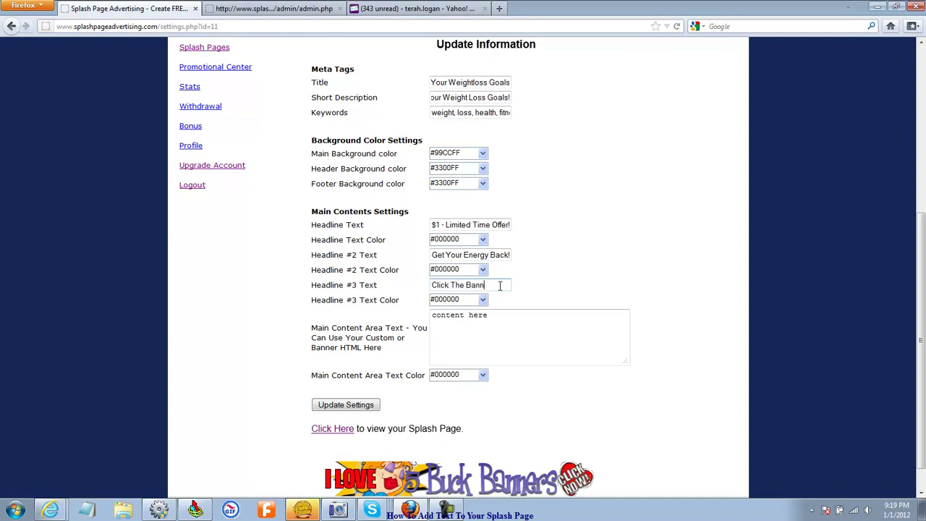
text(er NOW!)
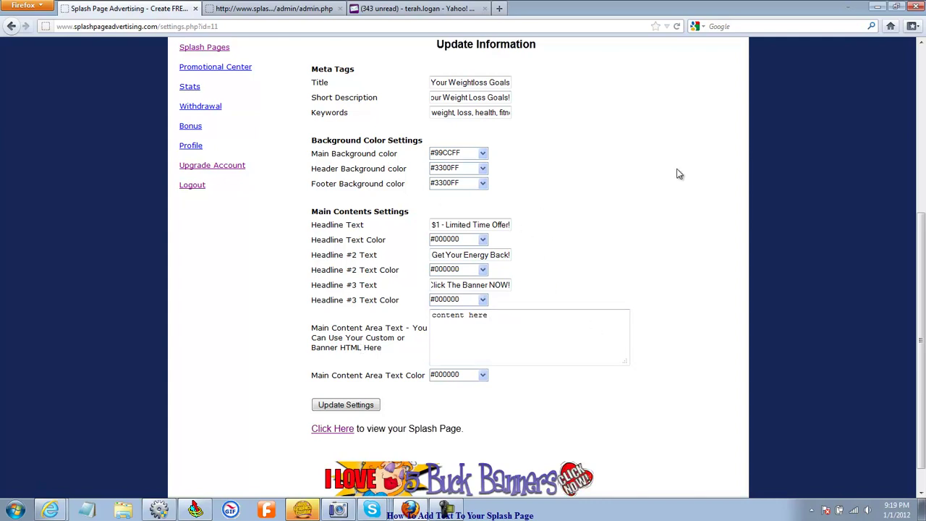
- Re-enter "content here" as the main content area text and save the splash page settings
drag(921, 339, 920, 295)
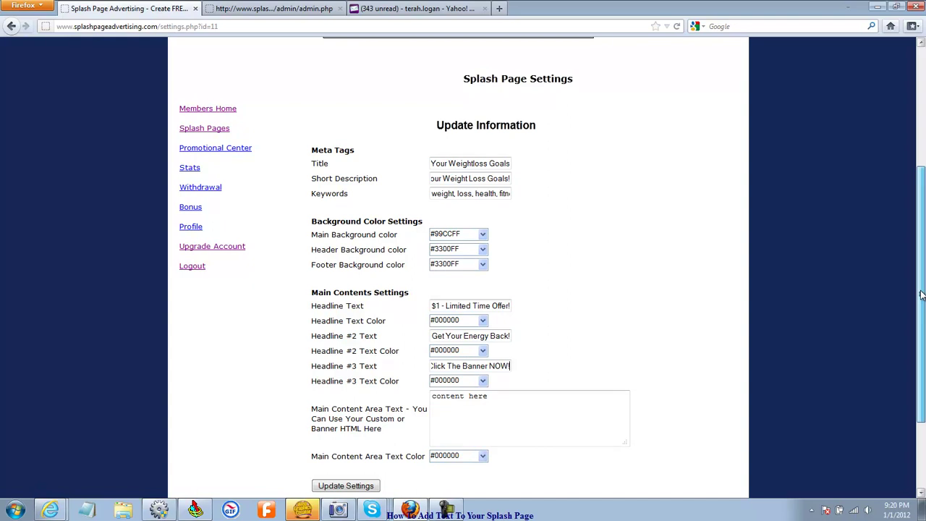
drag(921, 295, 920, 335)
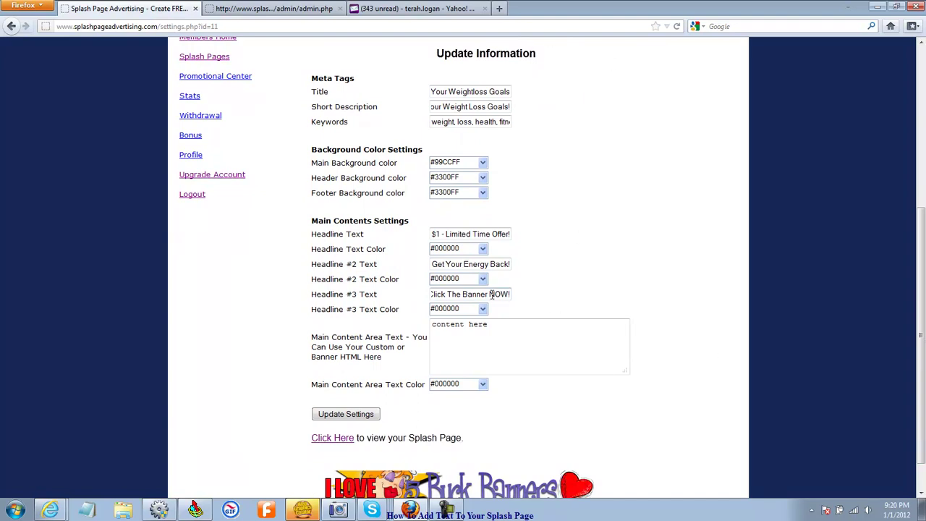
click(489, 324)
drag(488, 324, 427, 328)
click(488, 342)
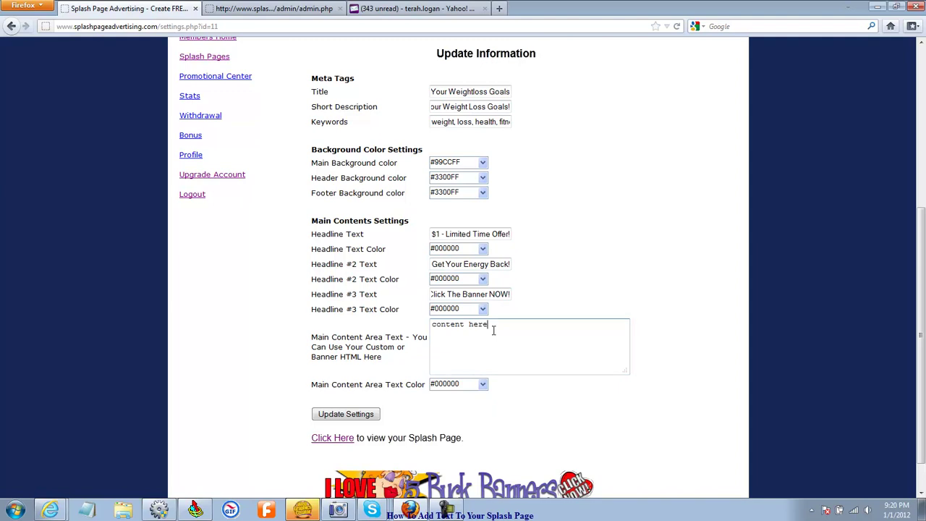
drag(494, 330, 396, 327)
text(conten)
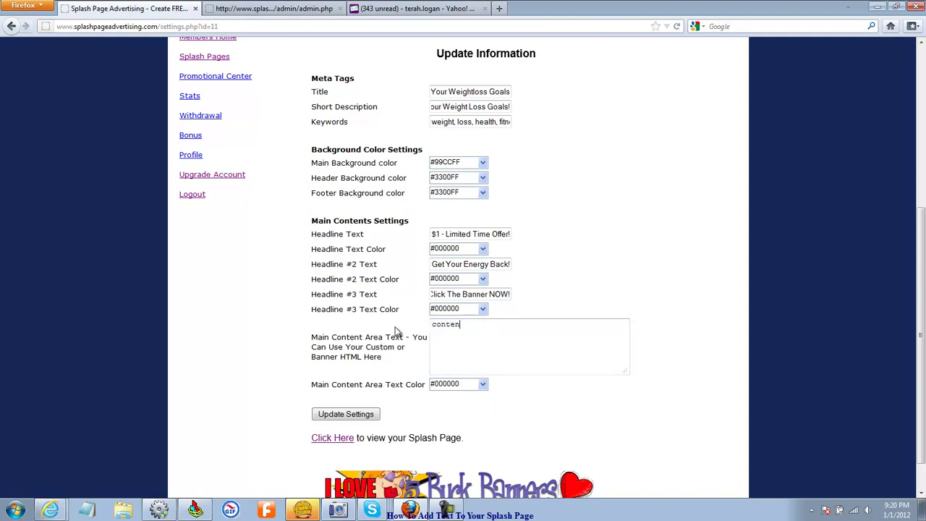
text(t here)
click(361, 413)
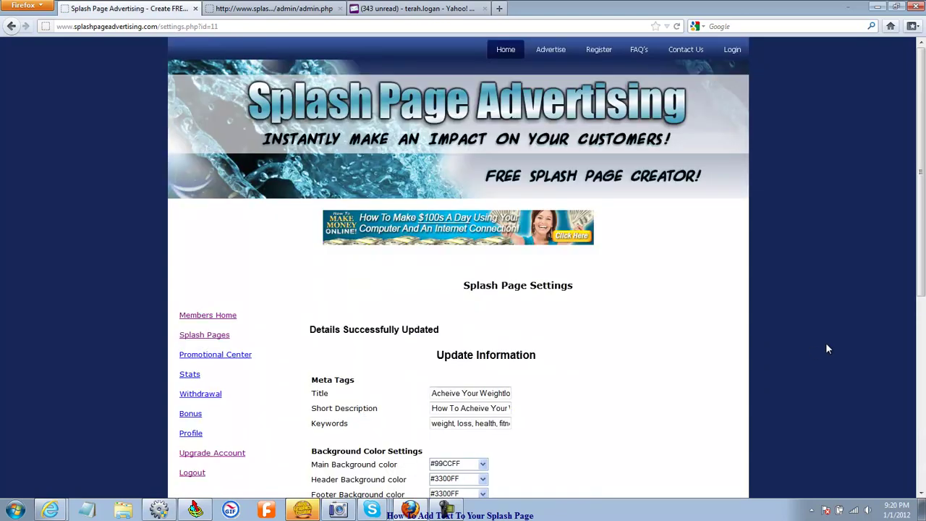
- View the live splash page to check its headlines and colors, and return to its settings
scroll(553, 171, down, 8)
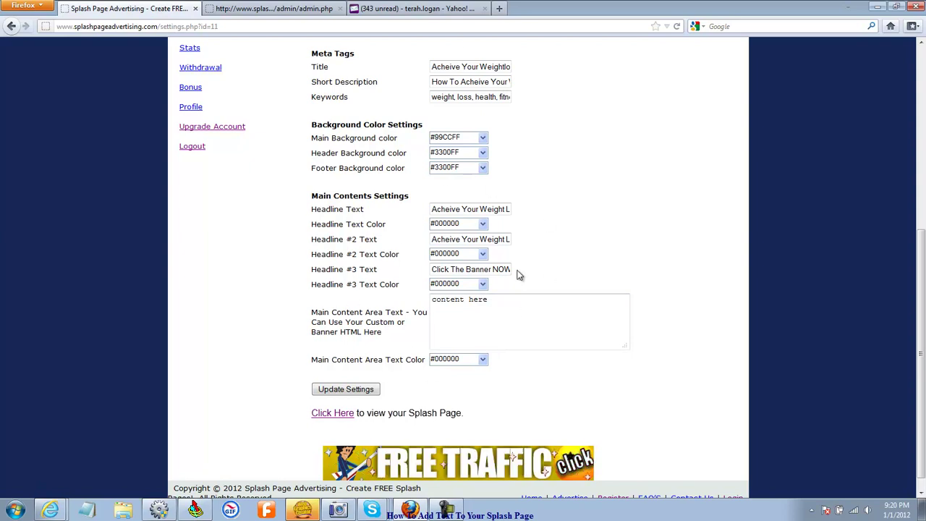
scroll(478, 387, down, 1)
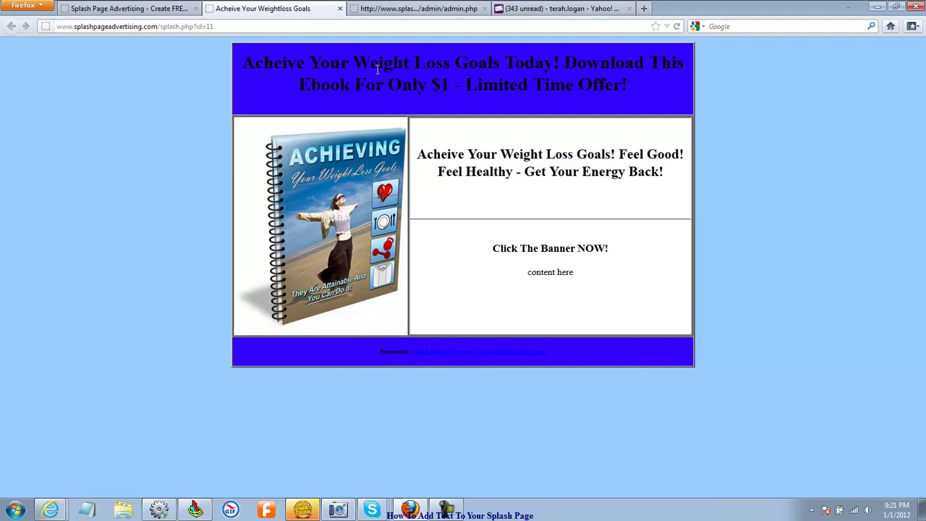
click(340, 8)
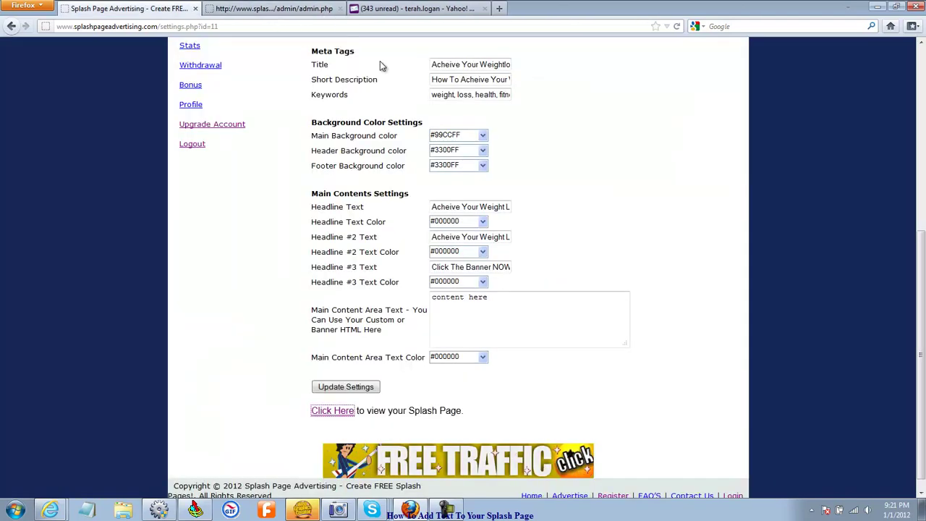
- Set the headline text color to #FFFFFF and the footer background color to #66CCFF, and save the settings
click(483, 222)
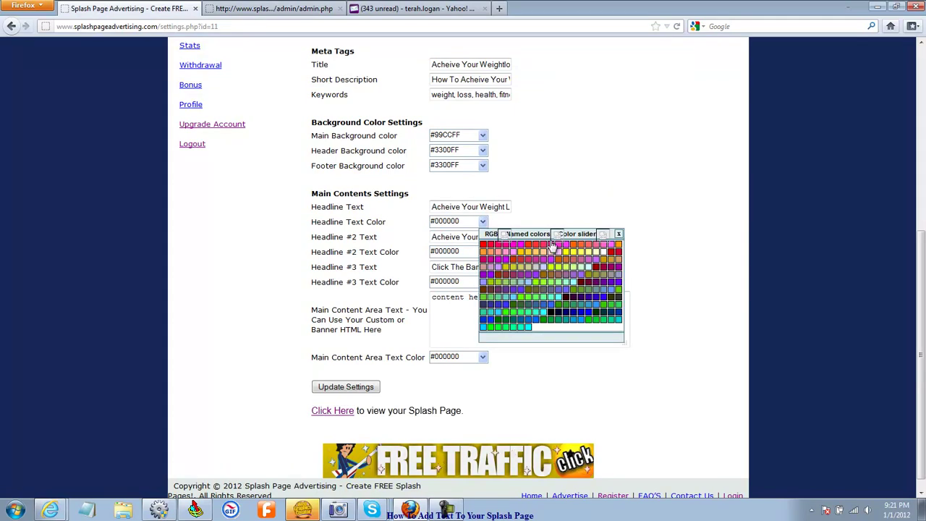
click(606, 258)
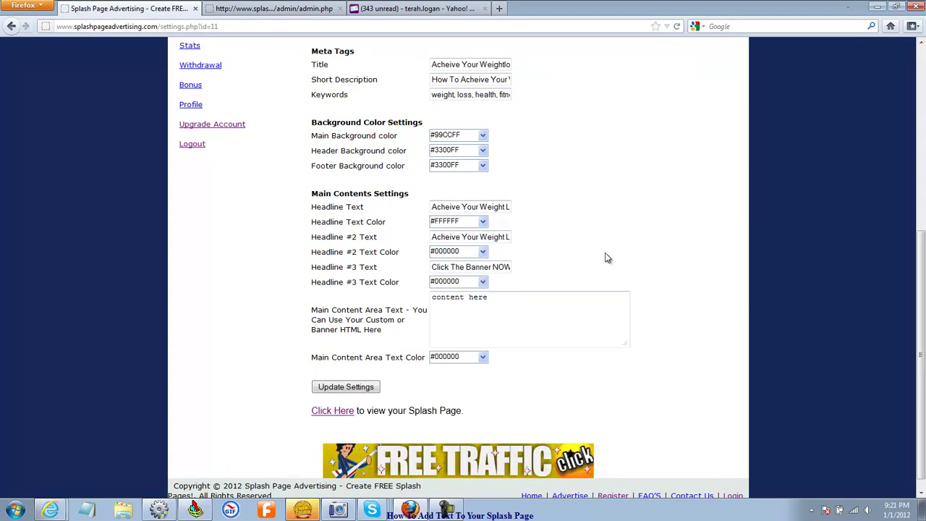
click(483, 166)
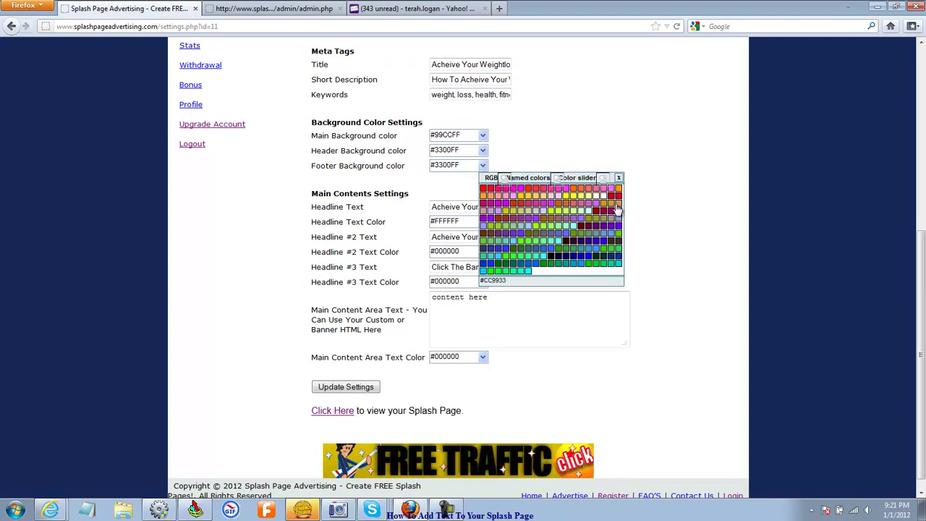
click(512, 241)
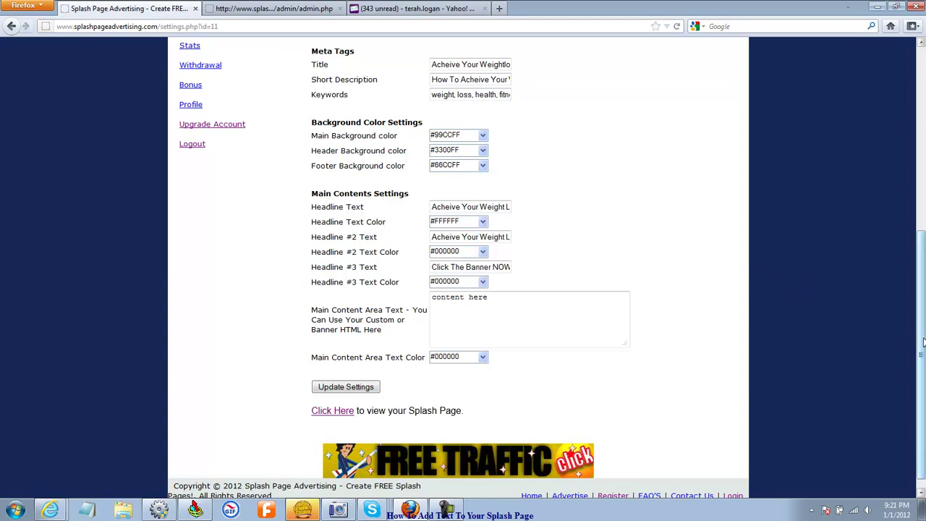
scroll(528, 322, down, 1)
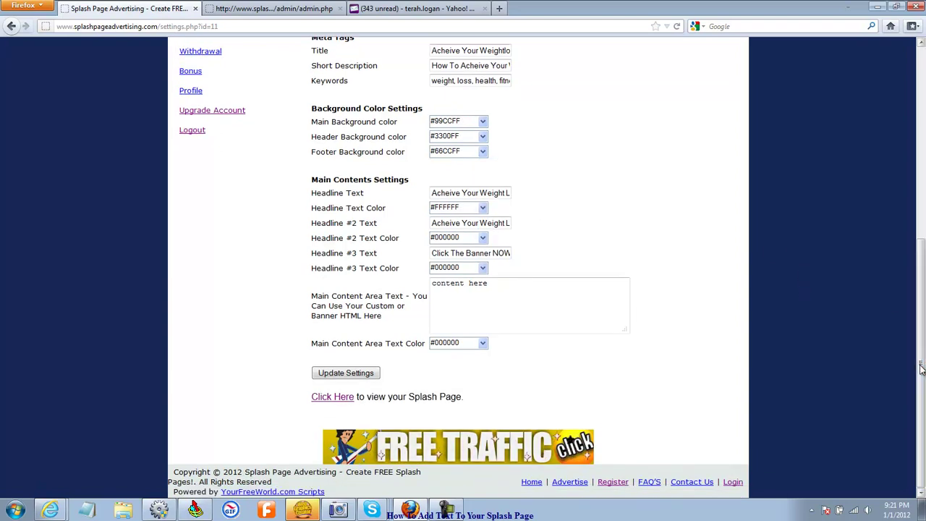
click(345, 374)
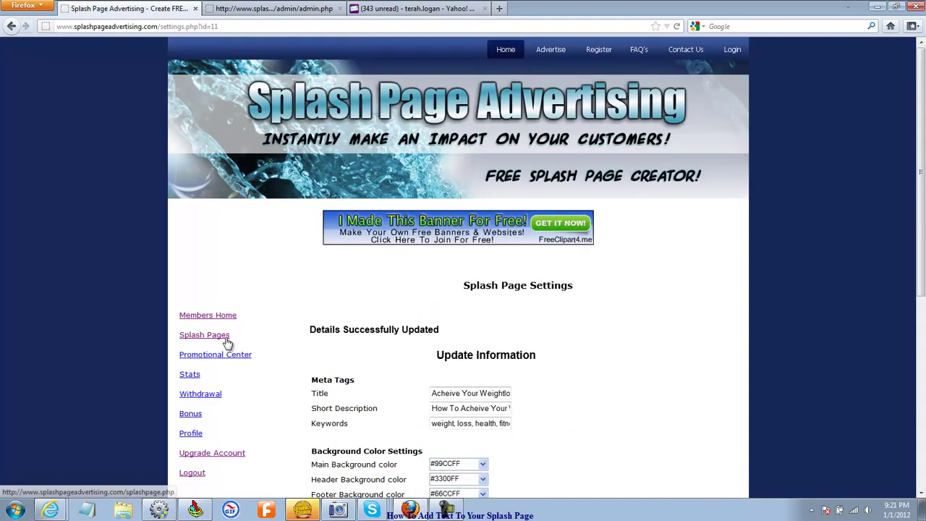
- View the splash page again to check the headline and footer colors, and close the preview
drag(922, 207, 922, 395)
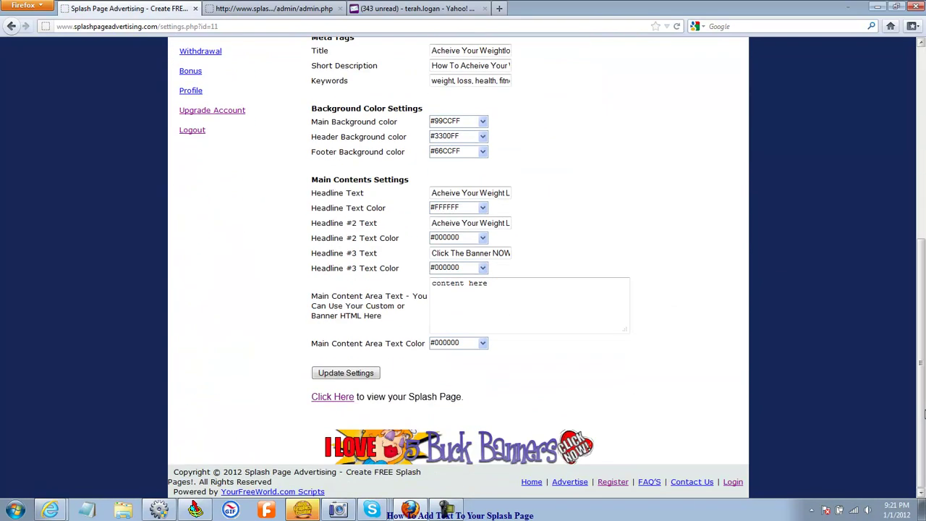
click(337, 397)
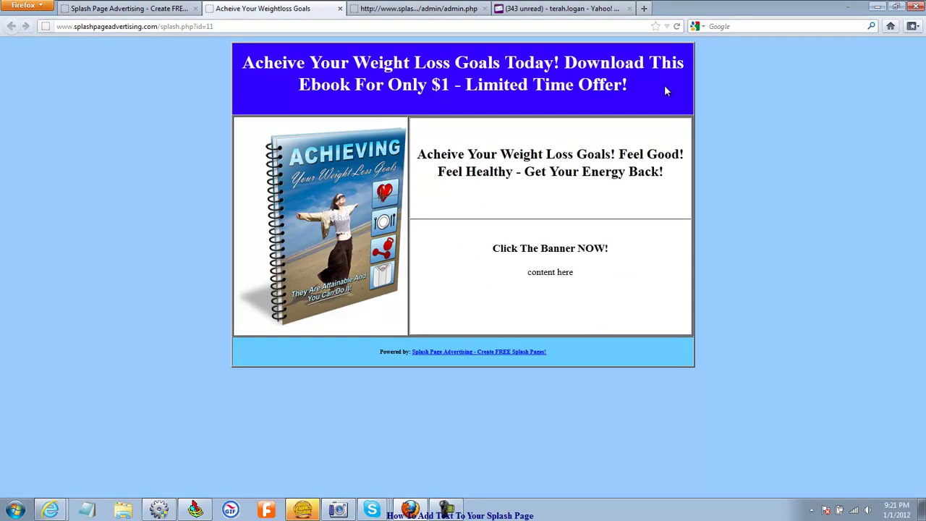
click(340, 8)
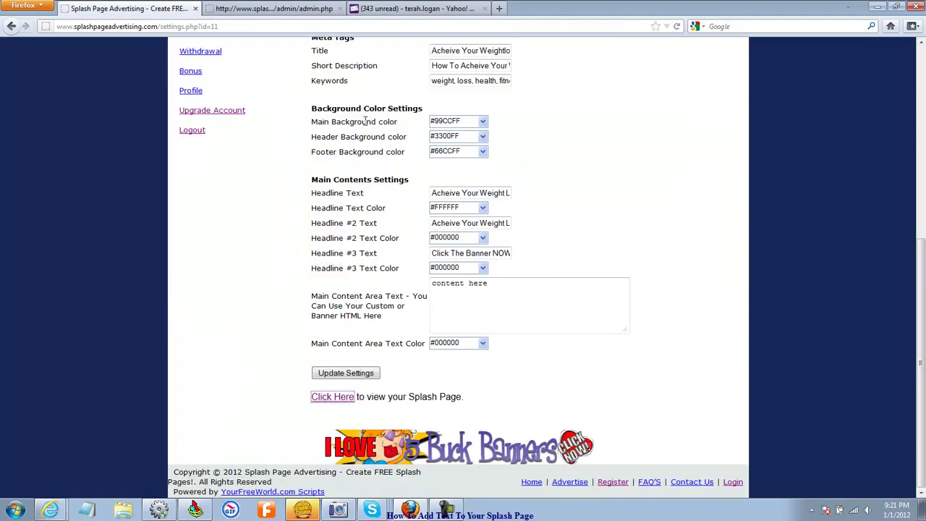
- Set the header background color to #333399 and save the splash page settings
click(482, 136)
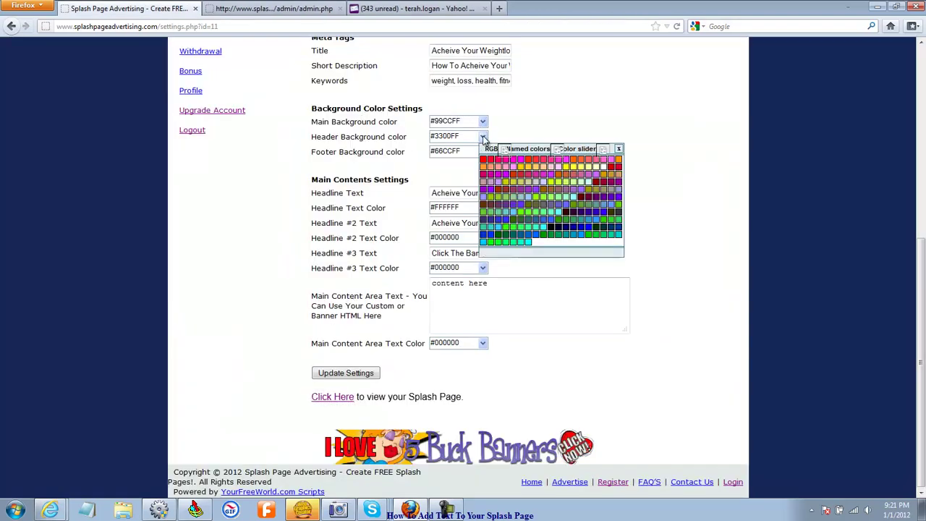
click(492, 222)
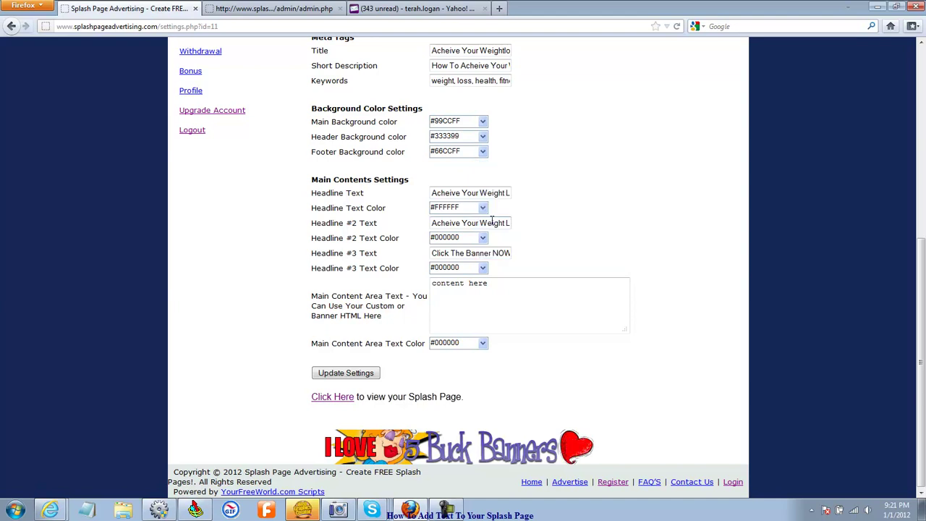
click(359, 376)
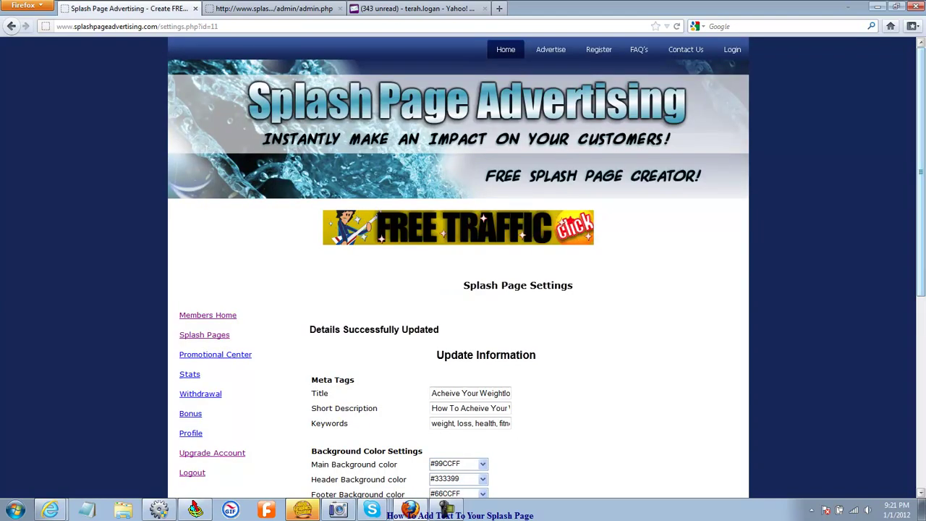
scroll(458, 338, down, 5)
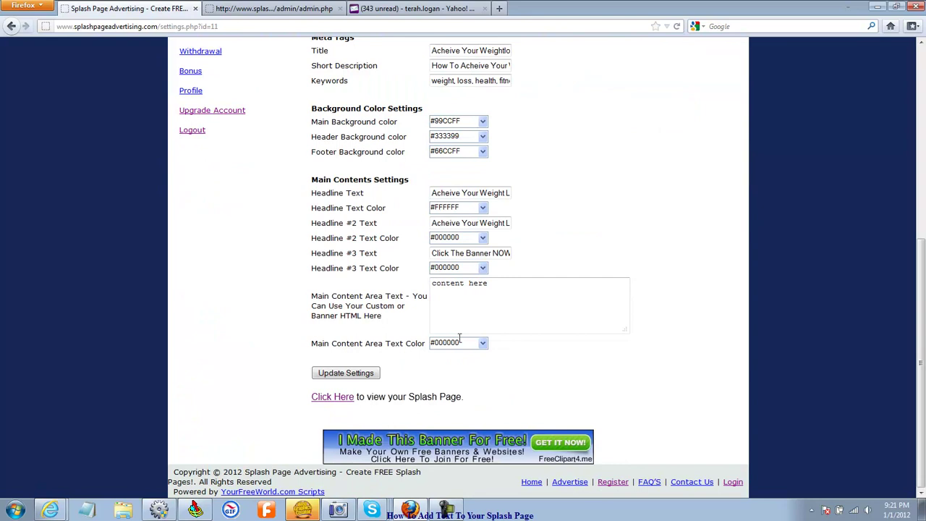
- View the live splash page to check the new header background color, and close the preview
click(333, 397)
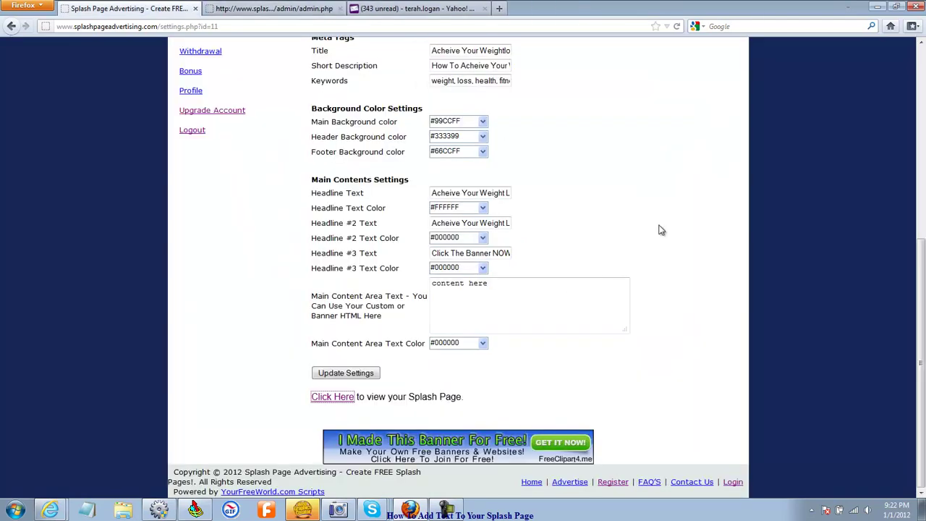
click(339, 8)
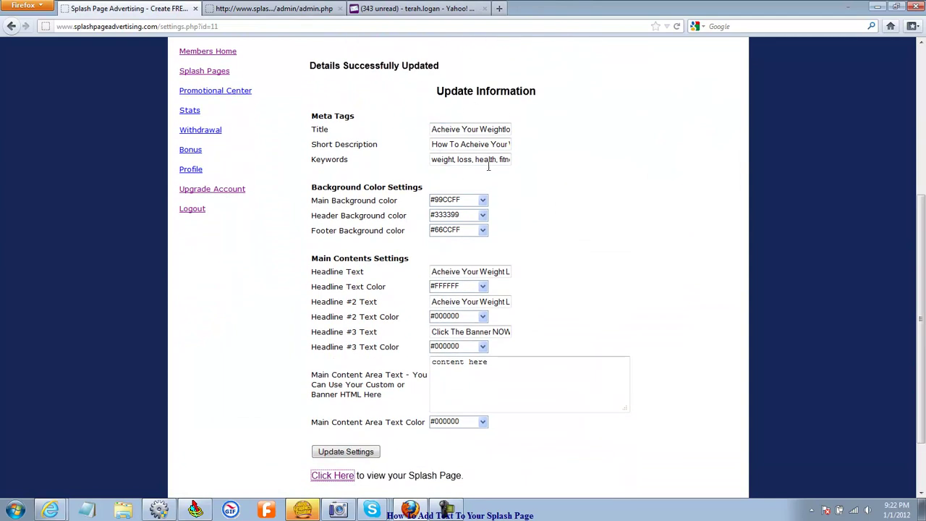
- Save the splash page settings again with the current main content text and colors
drag(921, 322, 920, 326)
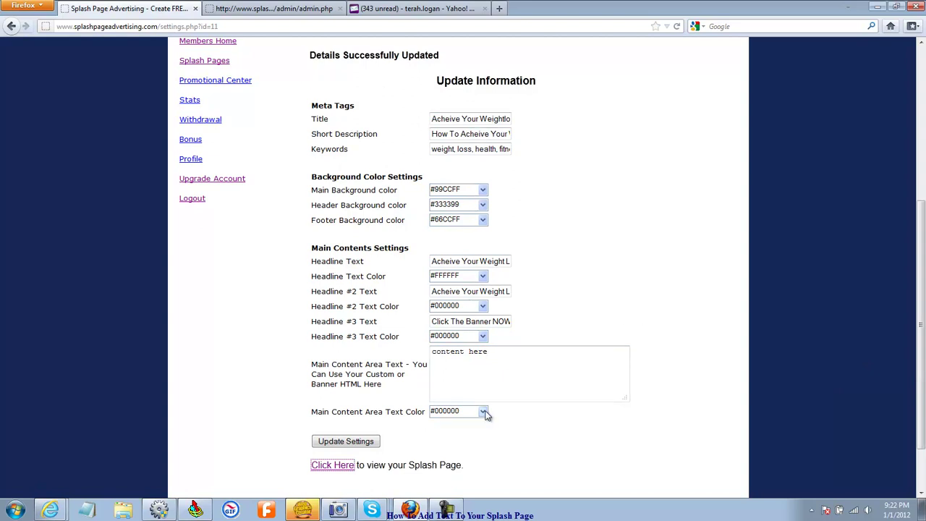
click(497, 367)
click(357, 444)
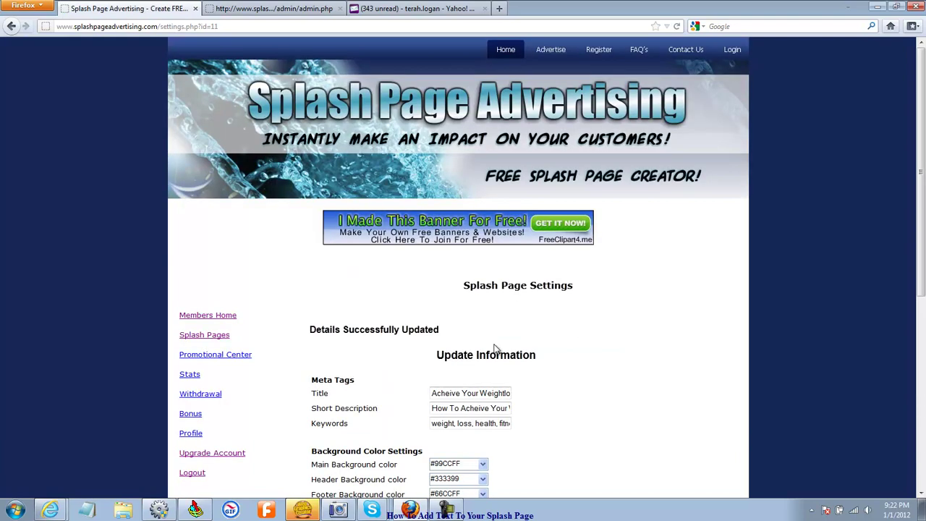
drag(922, 177, 921, 334)
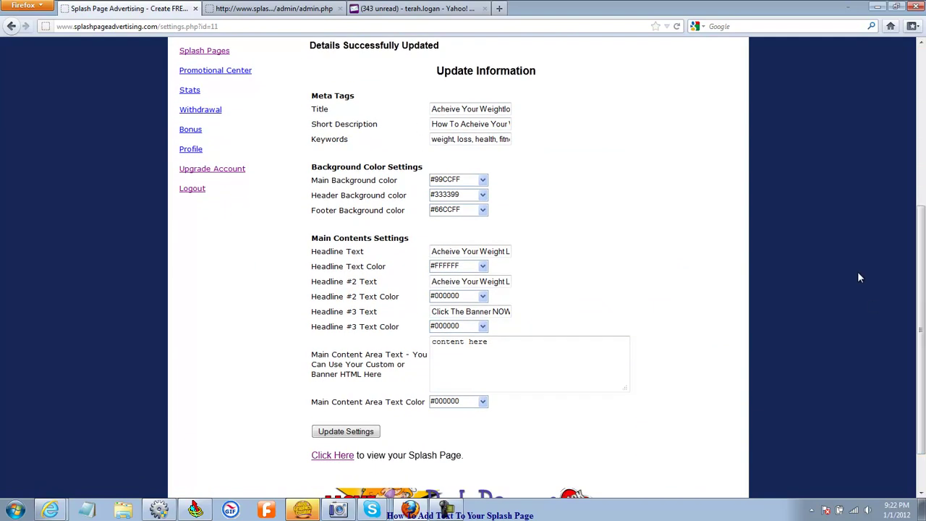
drag(919, 379, 889, 196)
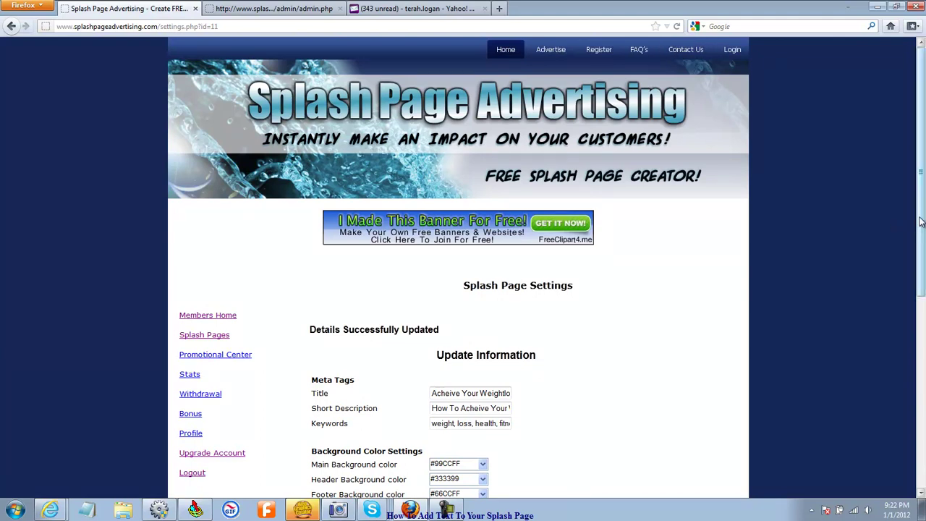
drag(920, 220, 923, 342)
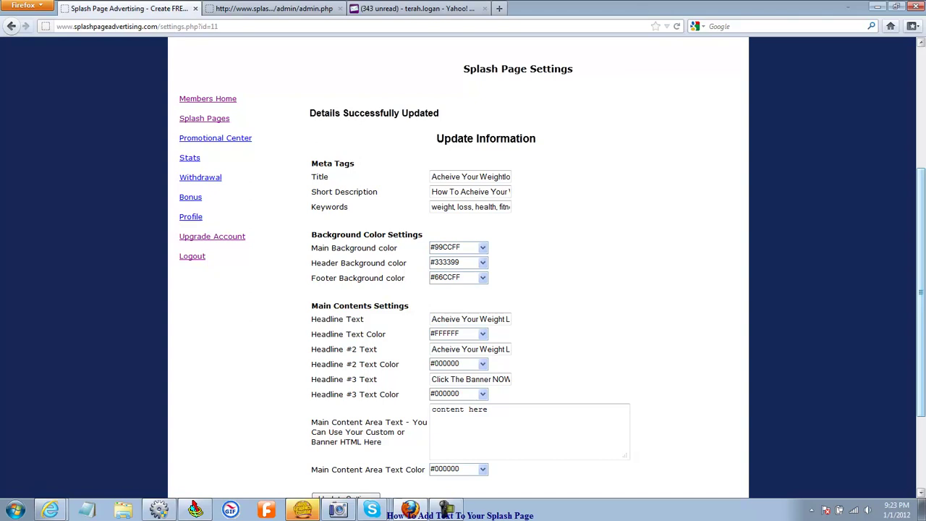
drag(921, 343, 921, 230)
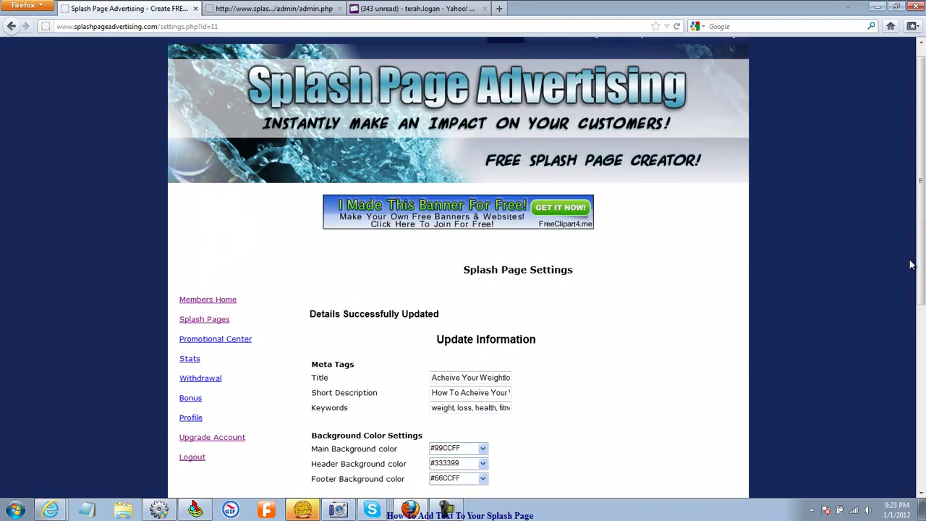
drag(913, 265, 920, 401)
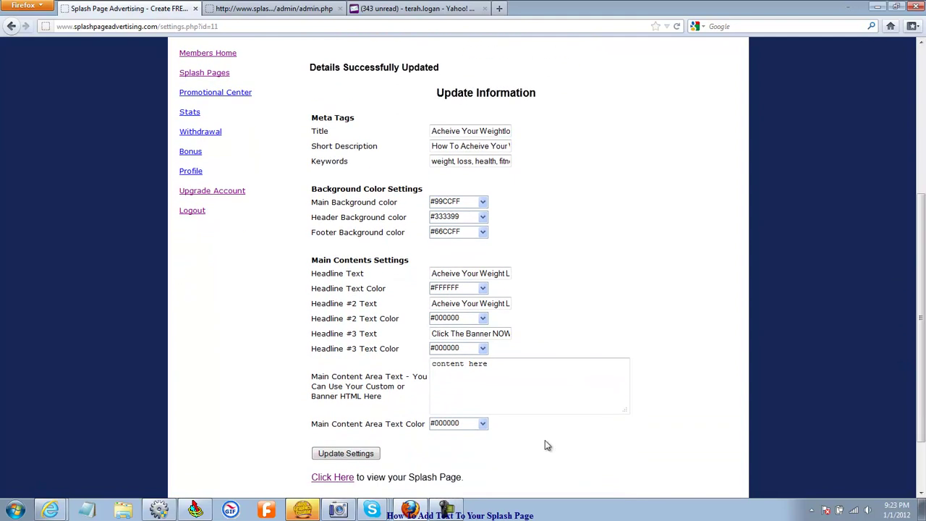